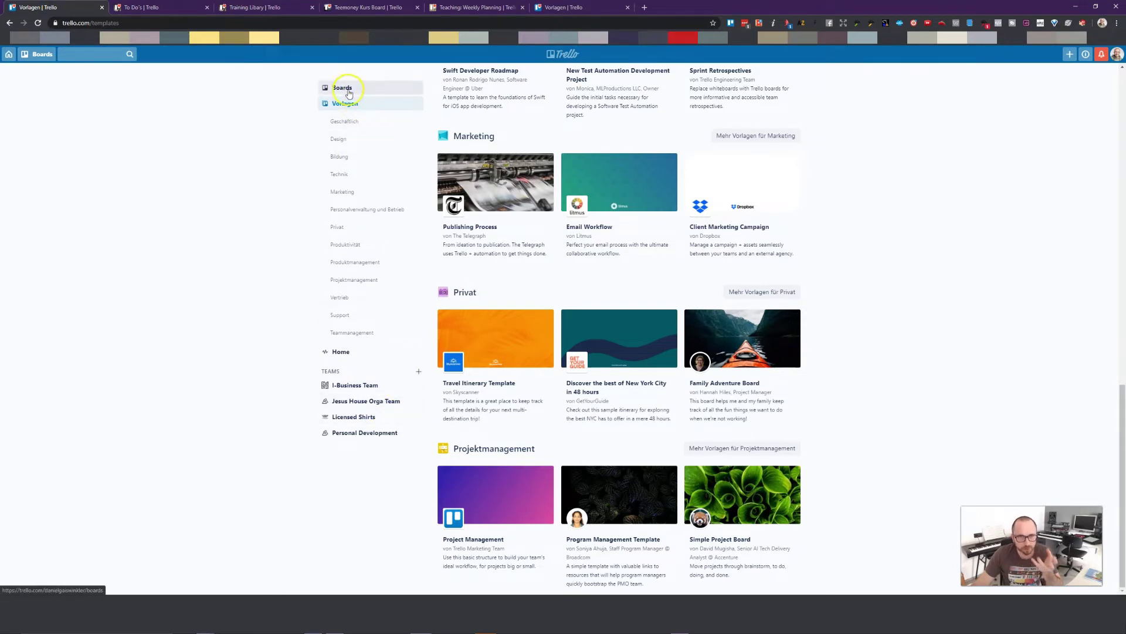
Open the boards overview and bring up the form for creating a new personal board
{"action": "left_click", "coordinate": [342, 88]}
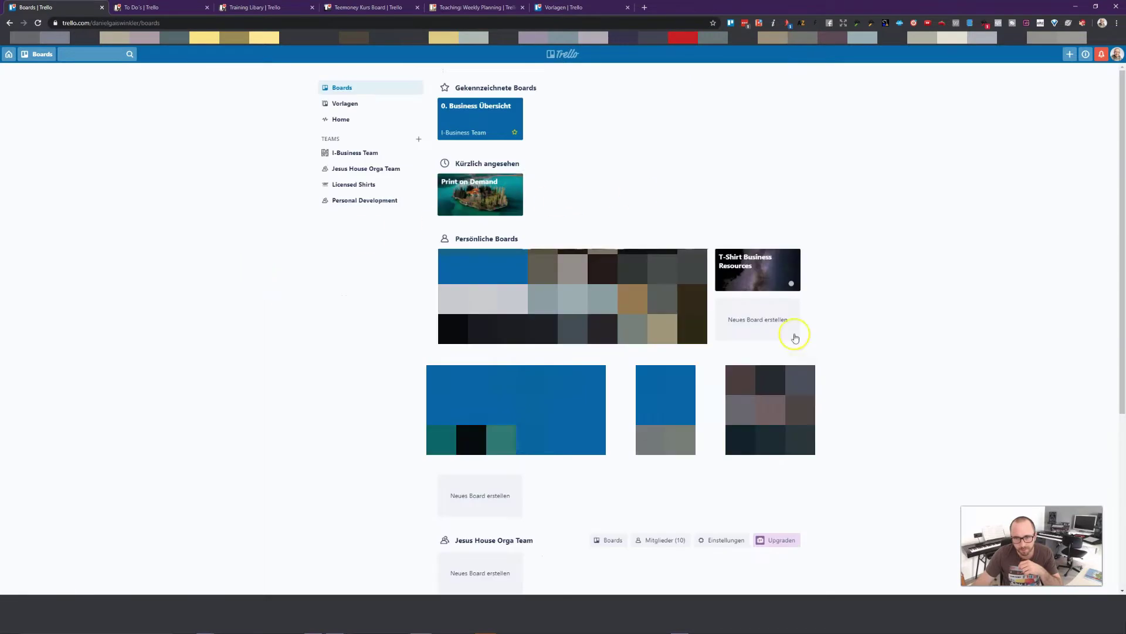
{"action": "left_click", "coordinate": [766, 322]}
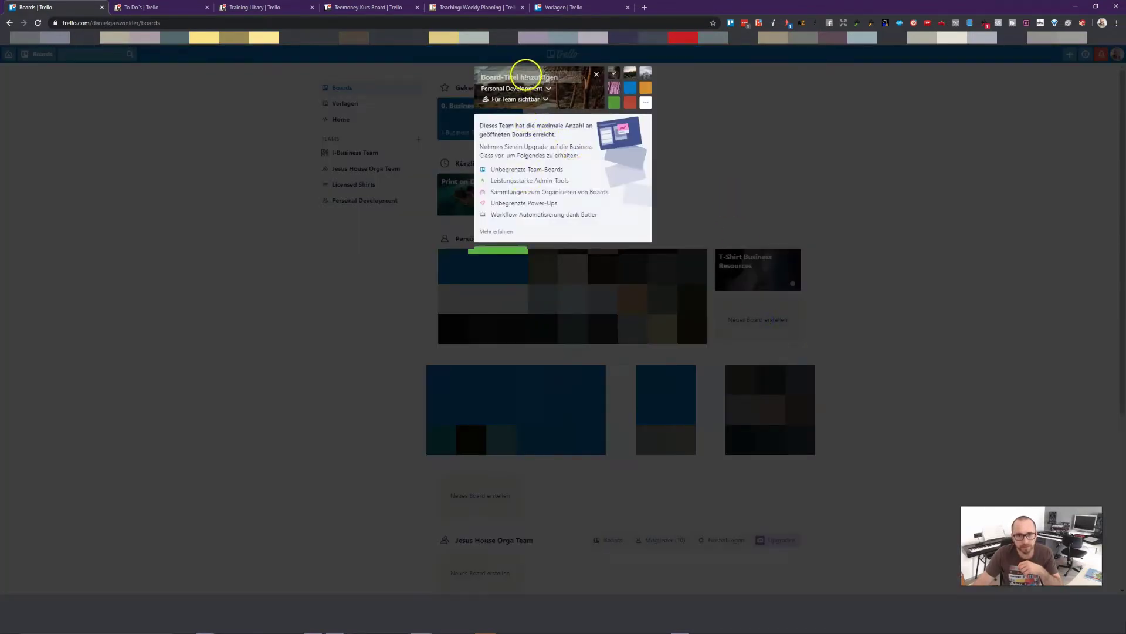
Switch to the To Do's board and add a first list titled "Müll rausbringen"
{"action": "left_click", "coordinate": [138, 8]}
{"action": "left_click", "coordinate": [55, 94]}
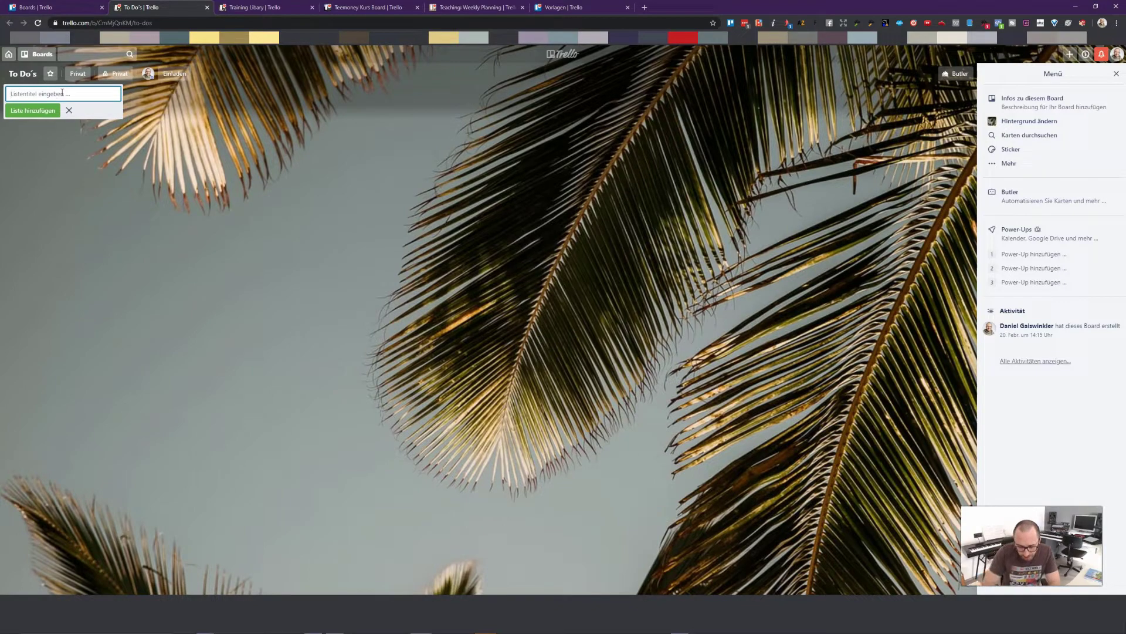
{"action": "type", "text": "M"}
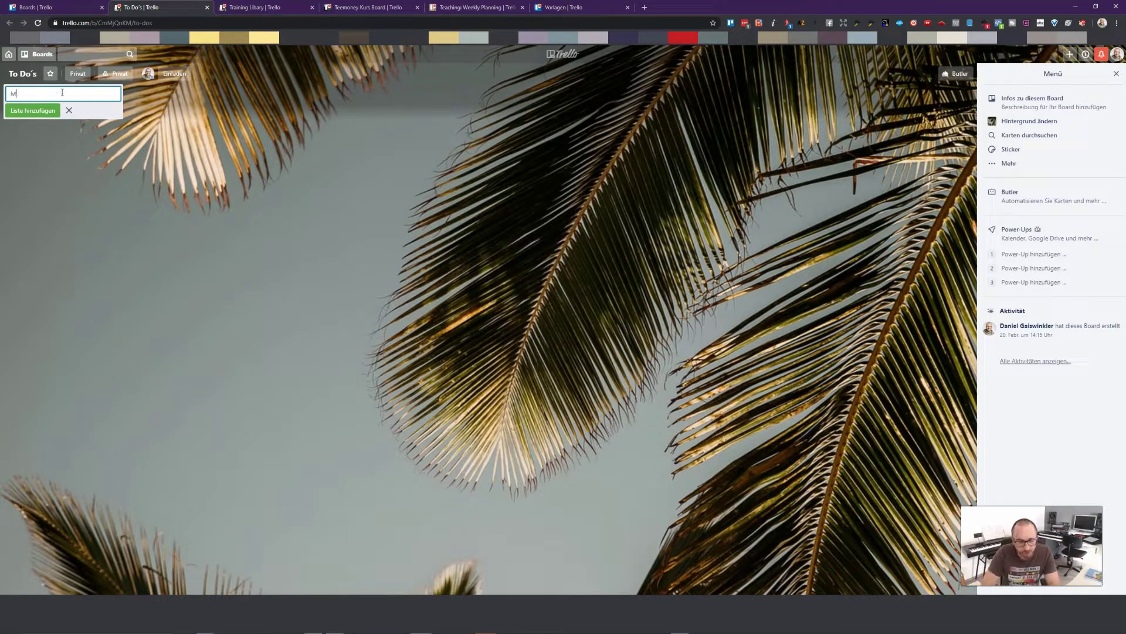
{"action": "type", "text": "üll rausbringen"}
{"action": "key", "text": "Return"}
Rename the "Müll rausbringen" list to "Haushalt"
{"action": "left_click", "coordinate": [62, 93]}
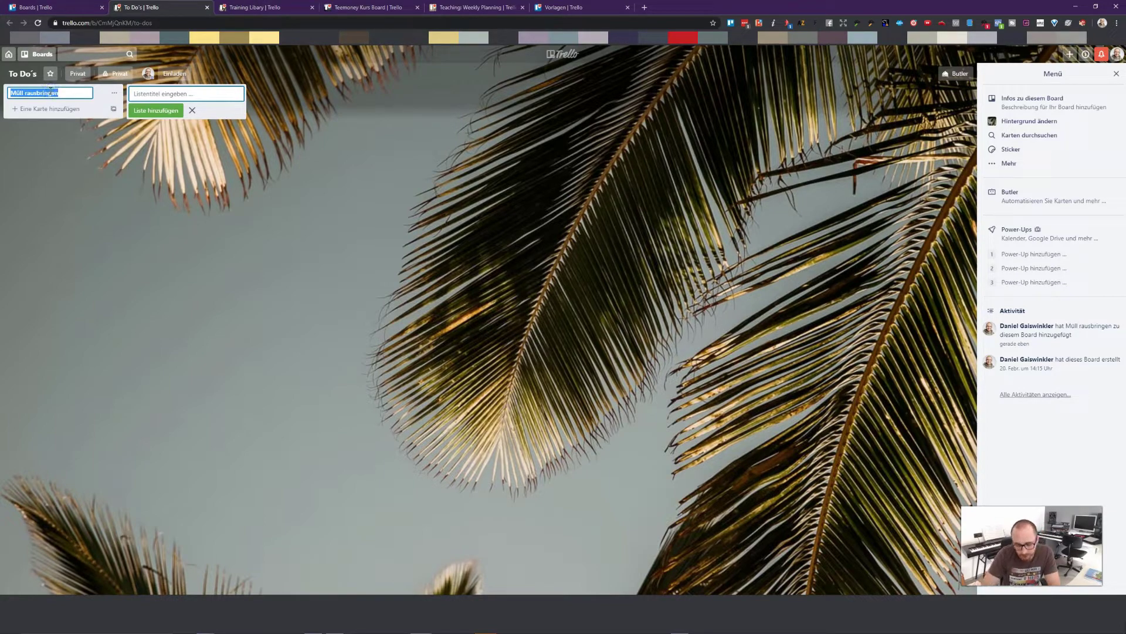
{"action": "type", "text": "Haushalt"}
{"action": "key", "text": "Return"}
Add a second list titled "Garten" to the board
{"action": "left_click", "coordinate": [167, 94]}
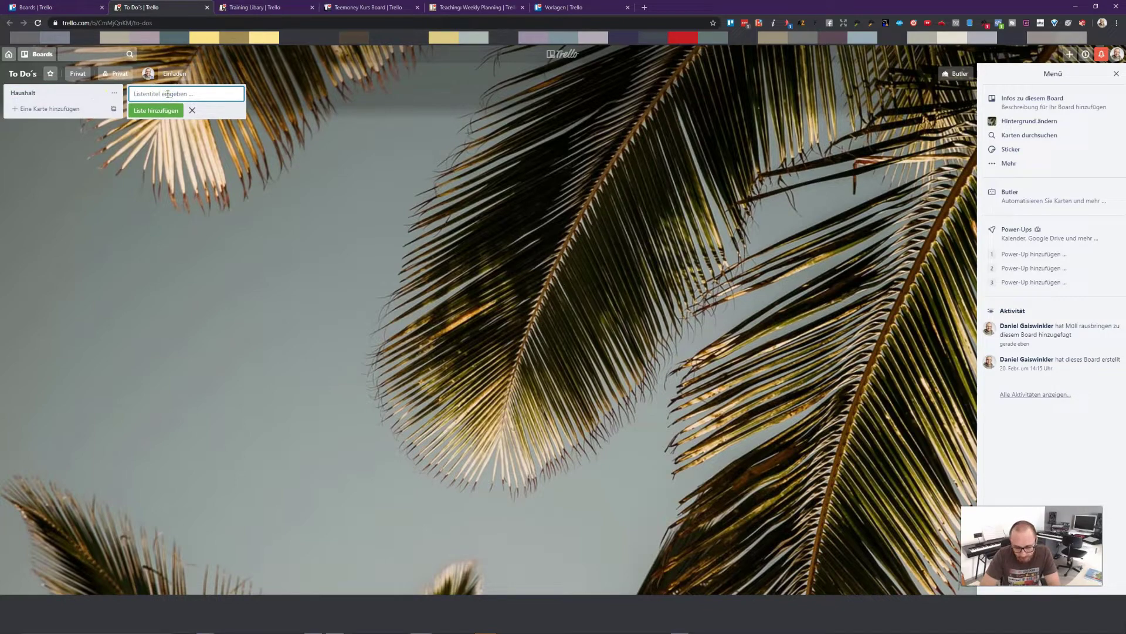
{"action": "type", "text": "Garten"}
{"action": "key", "text": "Return"}
Add the cards "Rasen mähen" and "Baum pflanzen" to the Garten list
{"action": "left_click", "coordinate": [149, 110]}
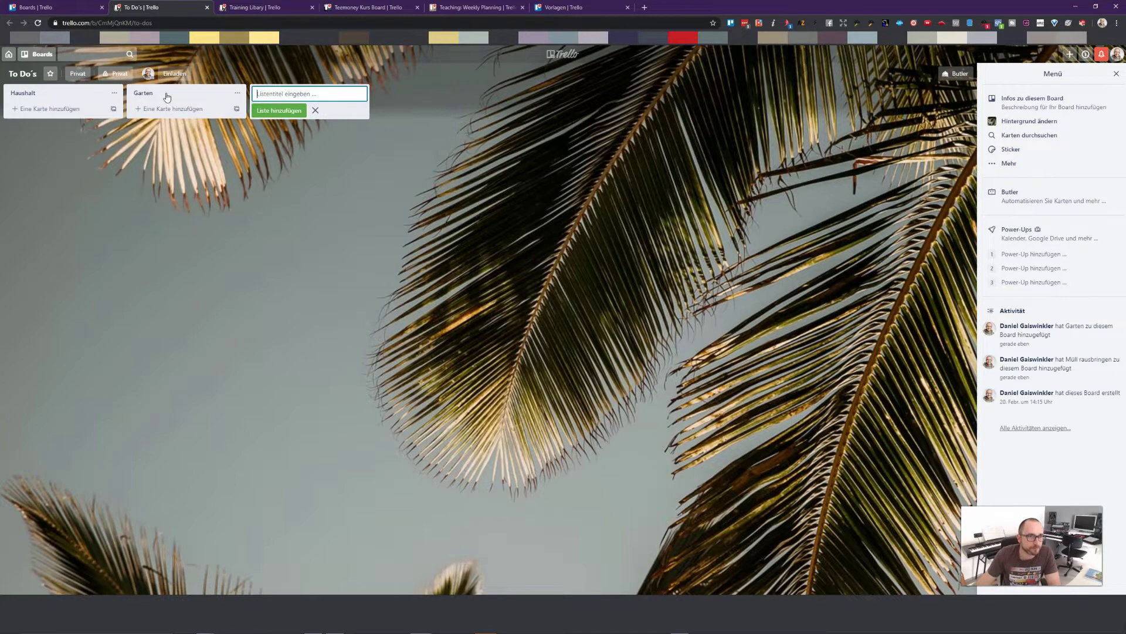
{"action": "type", "text": "M"}
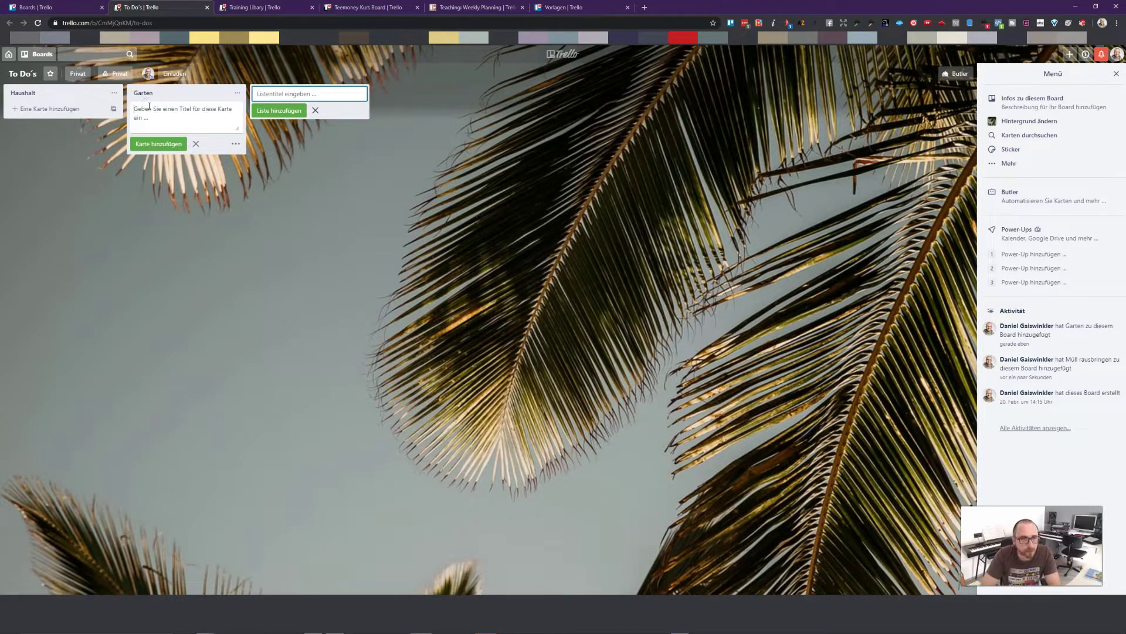
{"action": "type", "text": "asenmähen"}
{"action": "key", "text": "Return"}
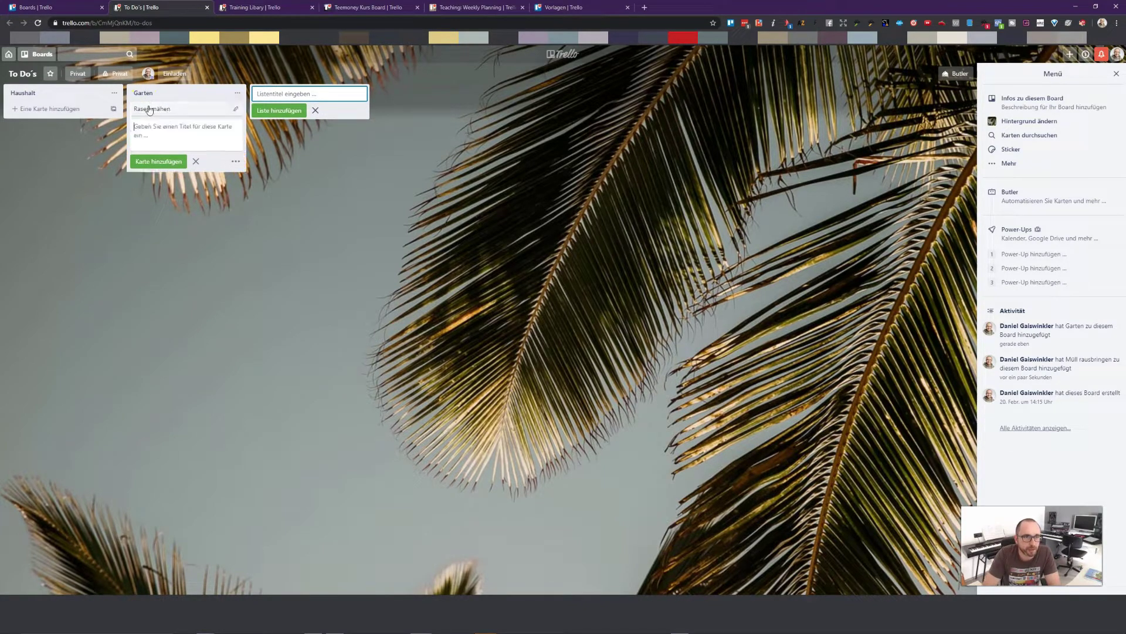
{"action": "left_click", "coordinate": [162, 139]}
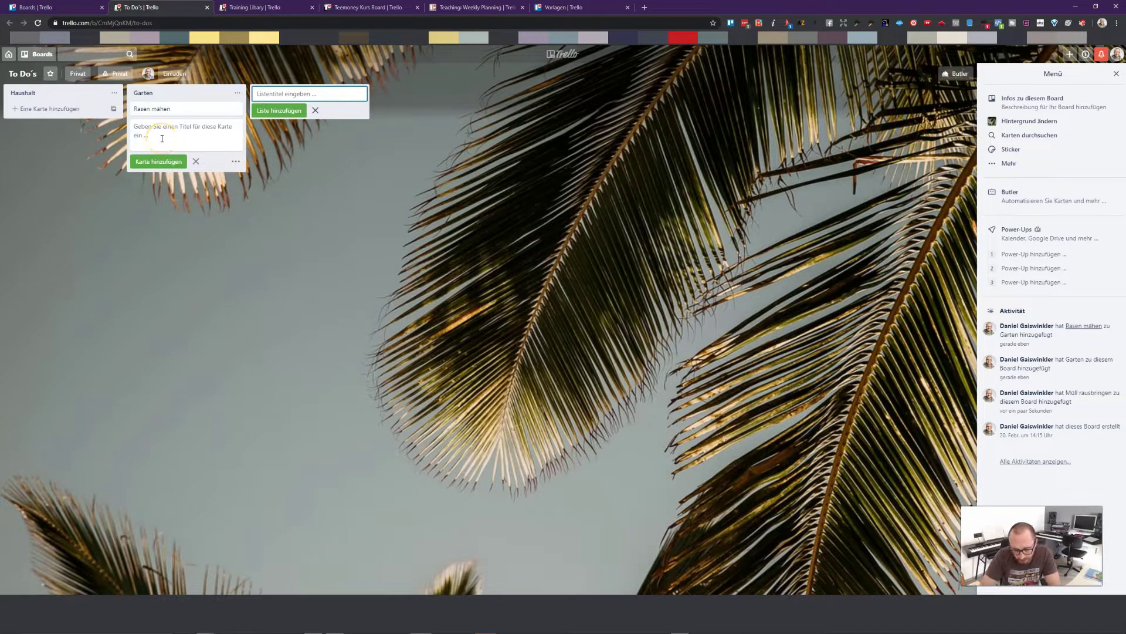
{"action": "type", "text": "Baum pflanzen"}
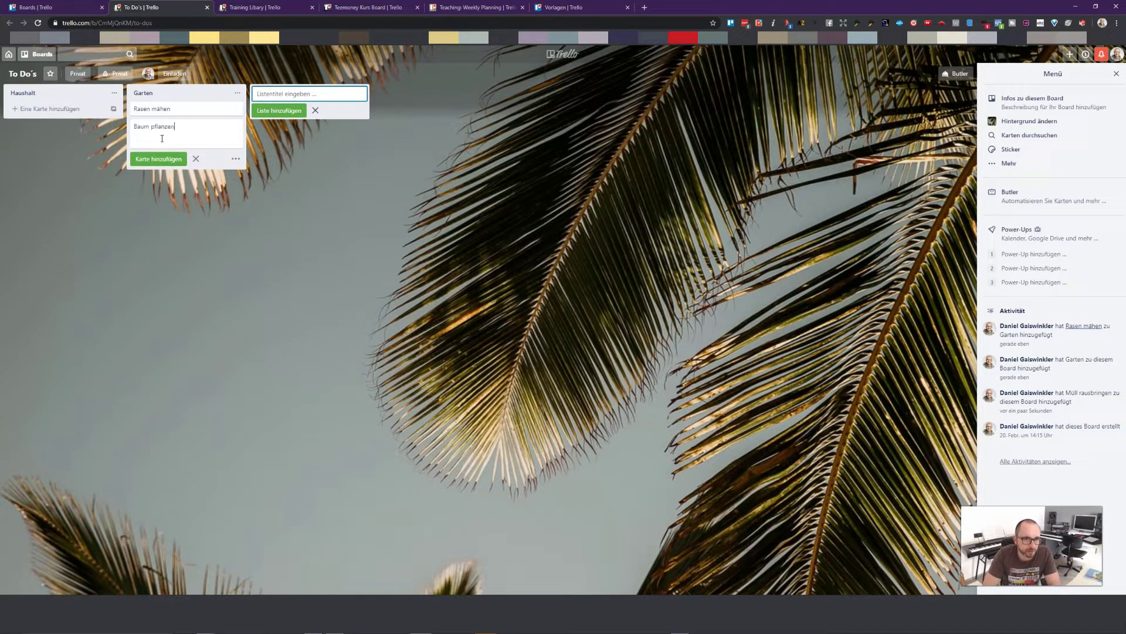
{"action": "key", "text": "Return"}
Open the Rasen mähen card, assign the green label and name that label "Rasen ist gemäht"
{"action": "mouse_move", "coordinate": [176, 108]}
{"action": "left_mouse_down"}
{"action": "mouse_move", "coordinate": [58, 109]}
{"action": "mouse_move", "coordinate": [276, 94]}
{"action": "mouse_move", "coordinate": [6, 134]}
{"action": "mouse_move", "coordinate": [79, 112]}
{"action": "mouse_move", "coordinate": [176, 109]}
{"action": "left_mouse_up"}
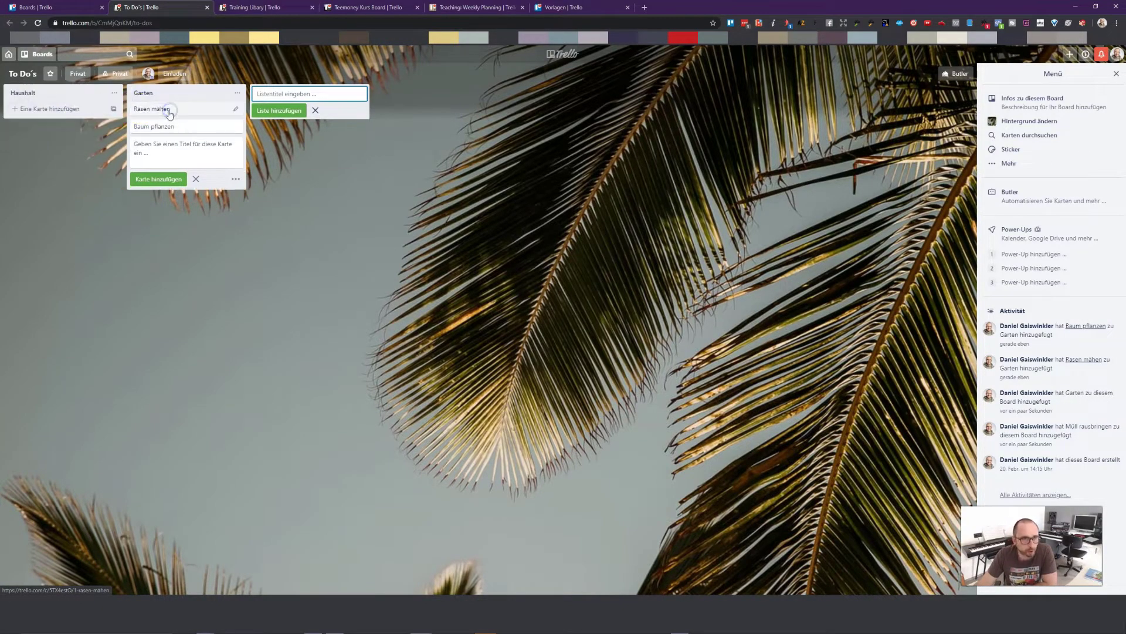
{"action": "left_click", "coordinate": [200, 109]}
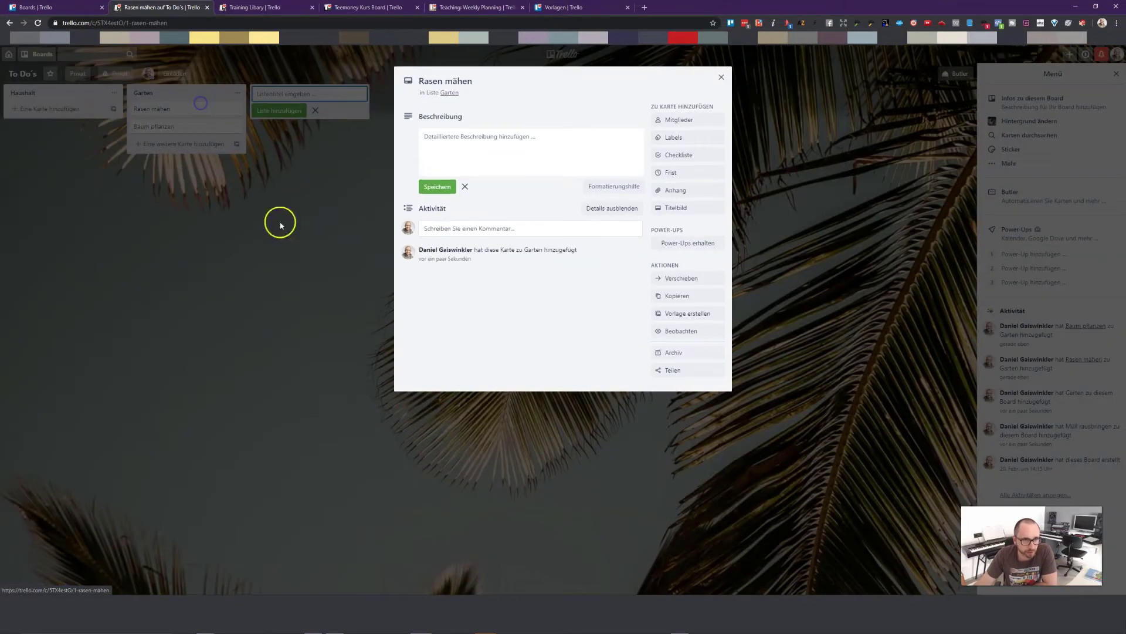
{"action": "left_click", "coordinate": [682, 138]}
{"action": "left_click", "coordinate": [705, 213]}
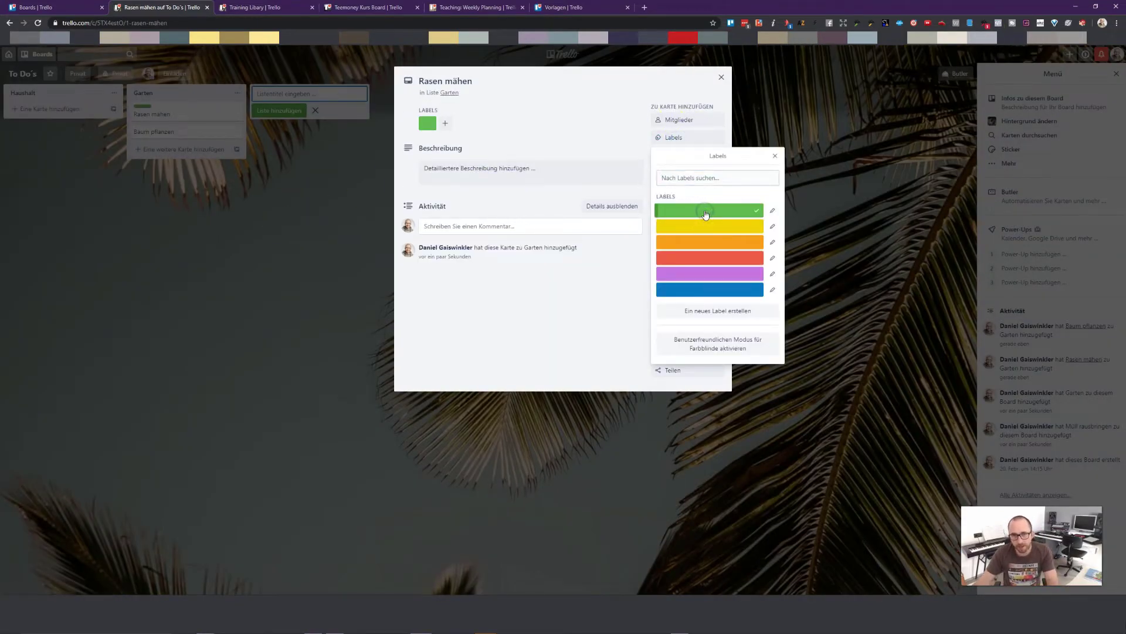
{"action": "left_click", "coordinate": [773, 210]}
{"action": "type", "text": "Rasen ist gemäht"}
{"action": "key", "text": "Return"}
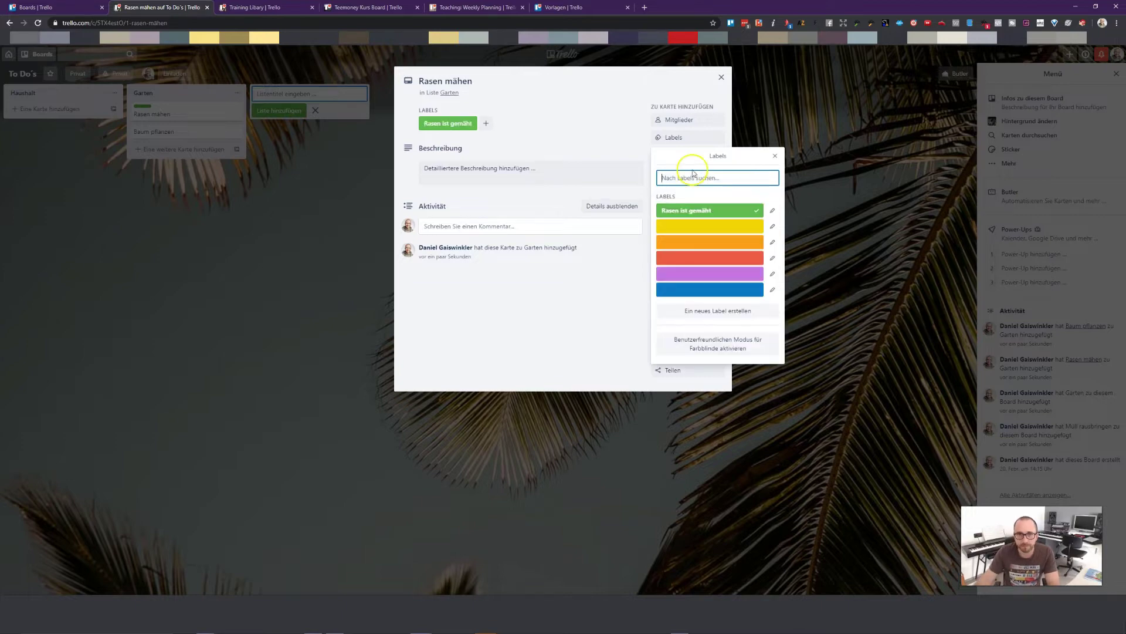
Name the red label "Noch nicht erledigt" and assign it to the Rasen mähen card
{"action": "left_click", "coordinate": [773, 257]}
{"action": "type", "text": "Noch nicht erledigt"}
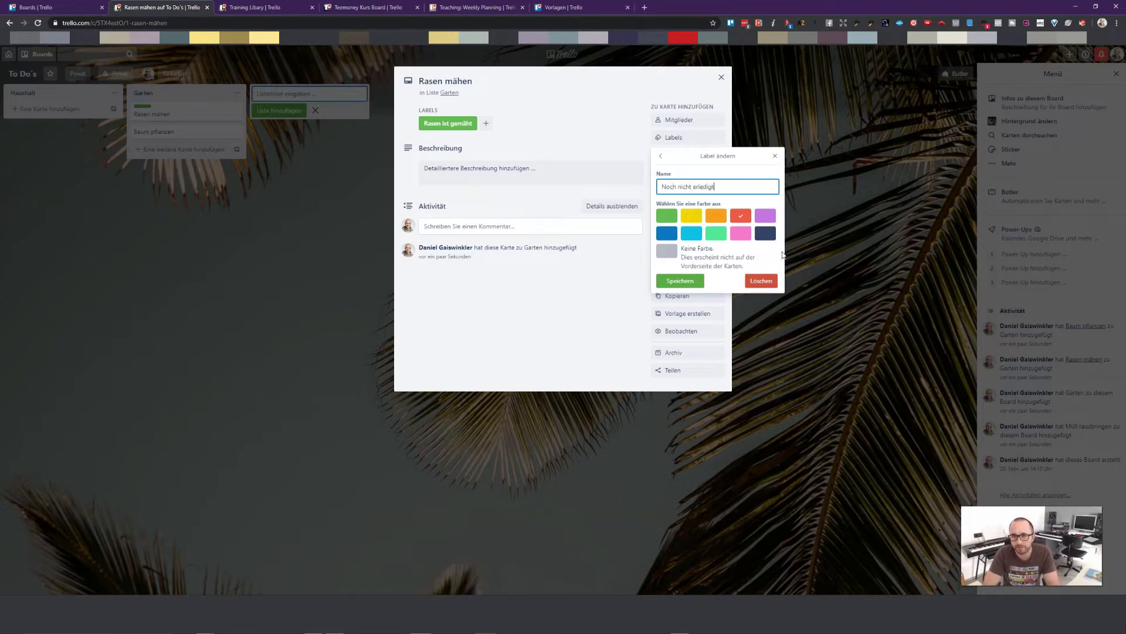
{"action": "key", "text": "Return"}
{"action": "left_click", "coordinate": [705, 258]}
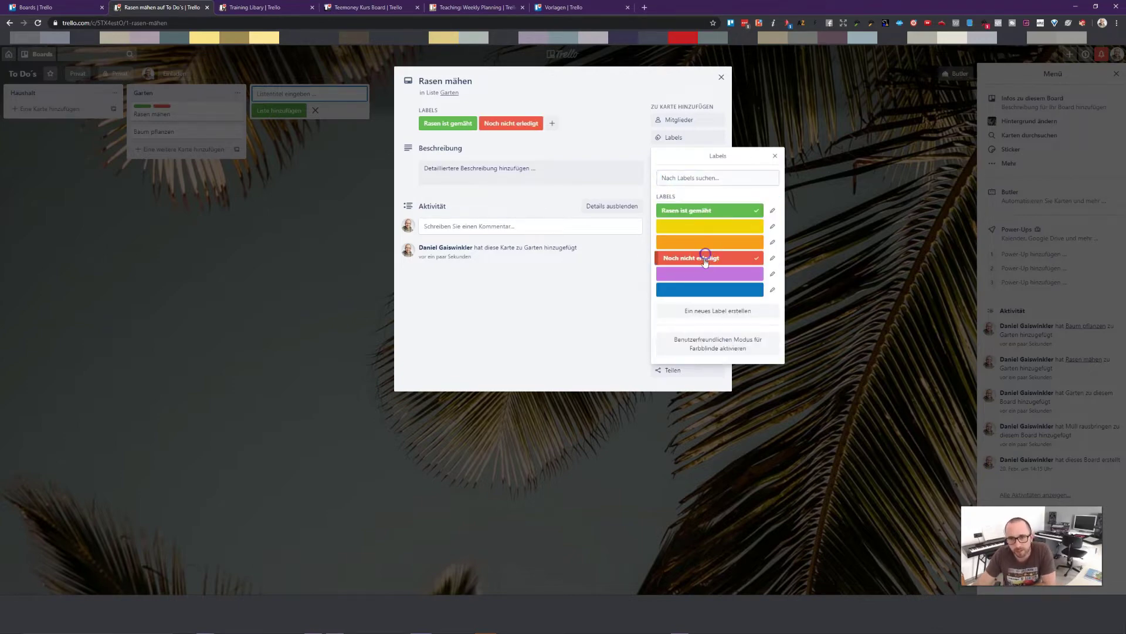
Remove the green "Rasen ist gemäht" label from the card
{"action": "left_click", "coordinate": [465, 122]}
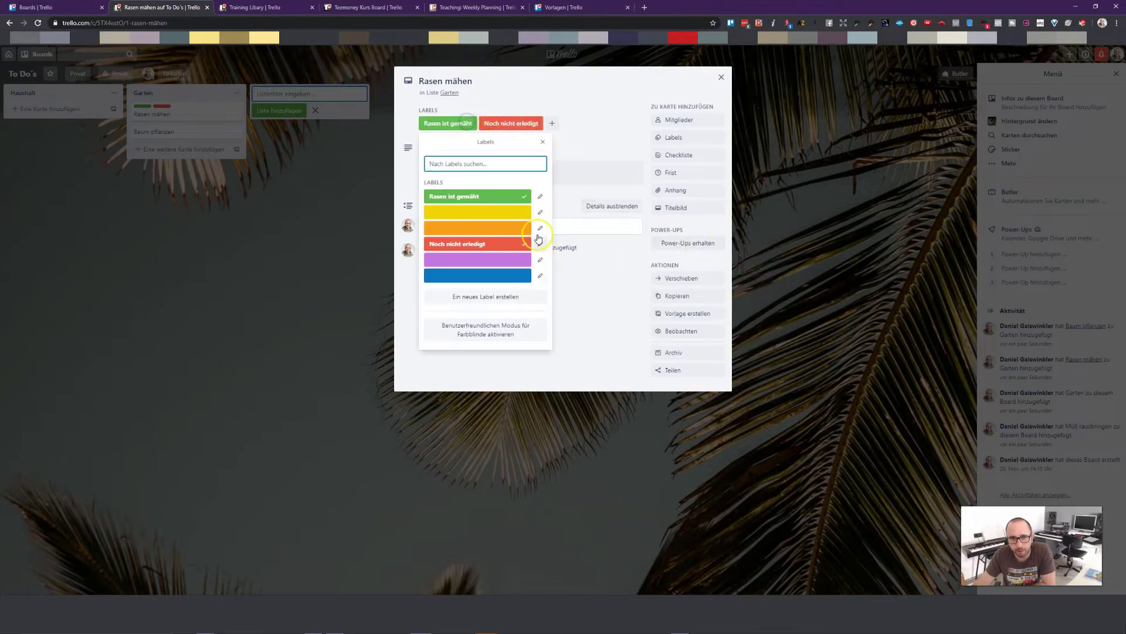
{"action": "left_click", "coordinate": [592, 123]}
{"action": "left_click", "coordinate": [463, 125]}
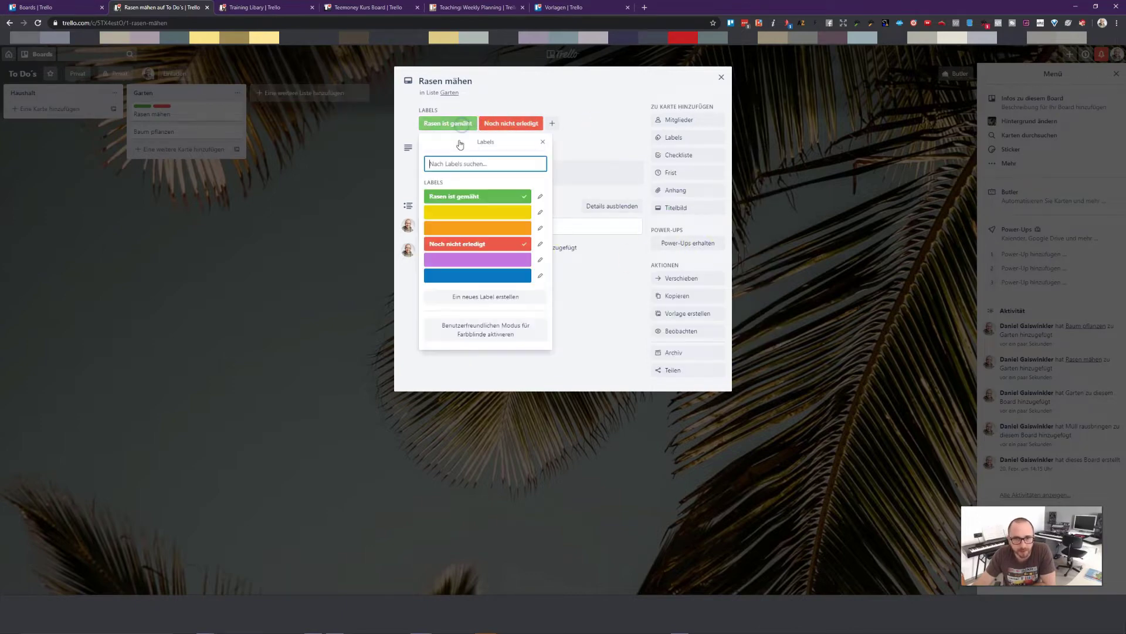
{"action": "left_click", "coordinate": [472, 197]}
{"action": "left_click", "coordinate": [578, 255]}
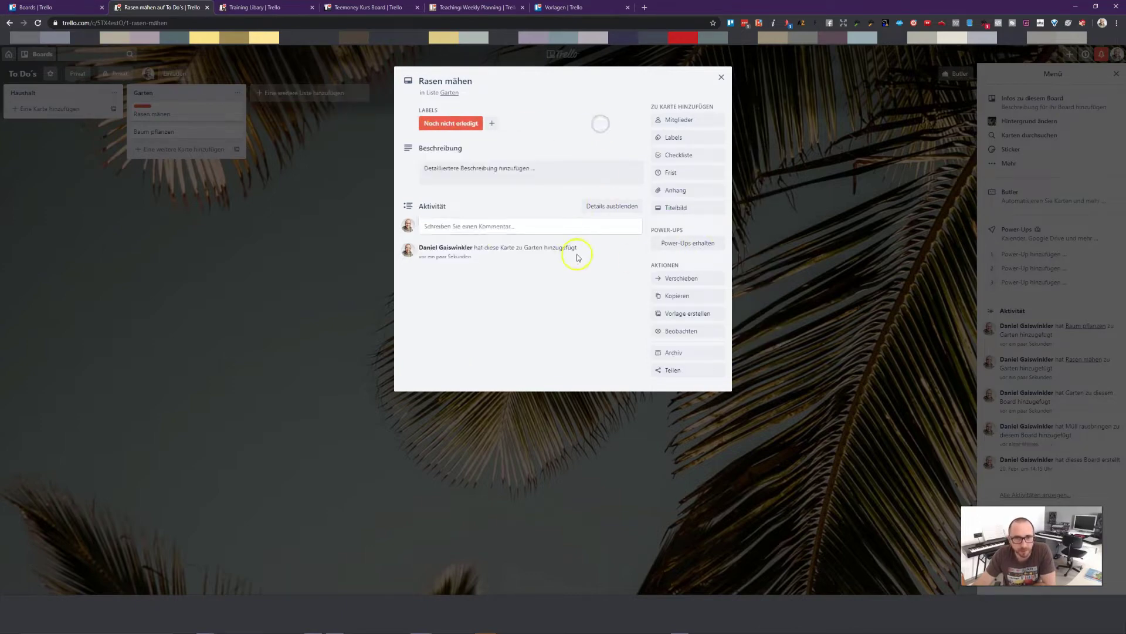
Add the bold description "**das ist mir besonders wichtig**" to the Rasen mähen card and save it
{"action": "left_click", "coordinate": [533, 169]}
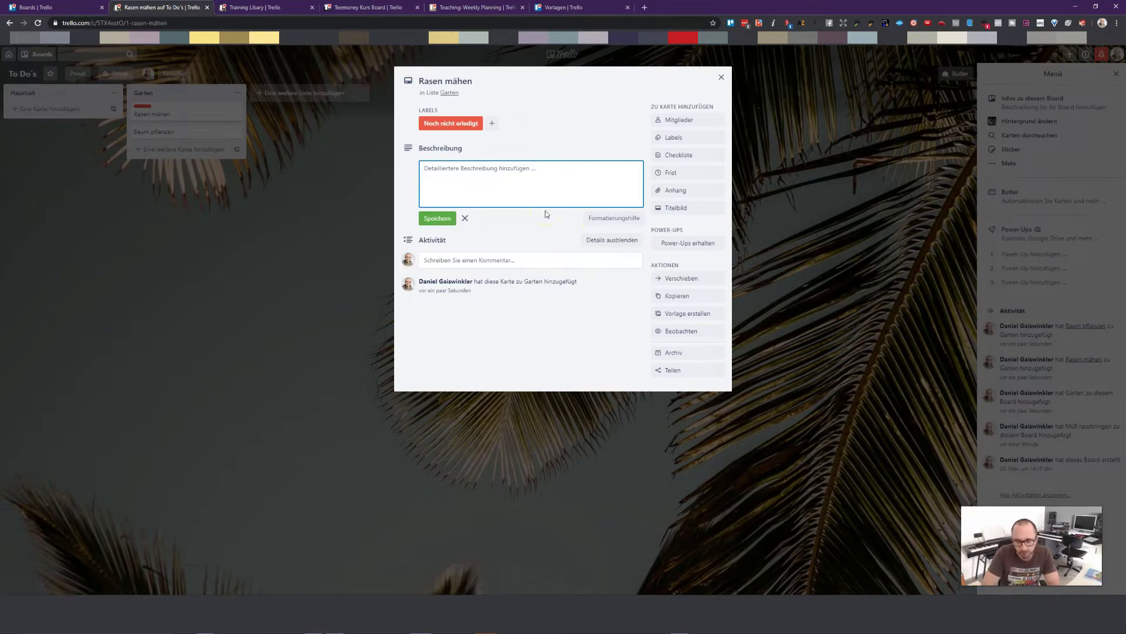
{"action": "type", "text": "**"}
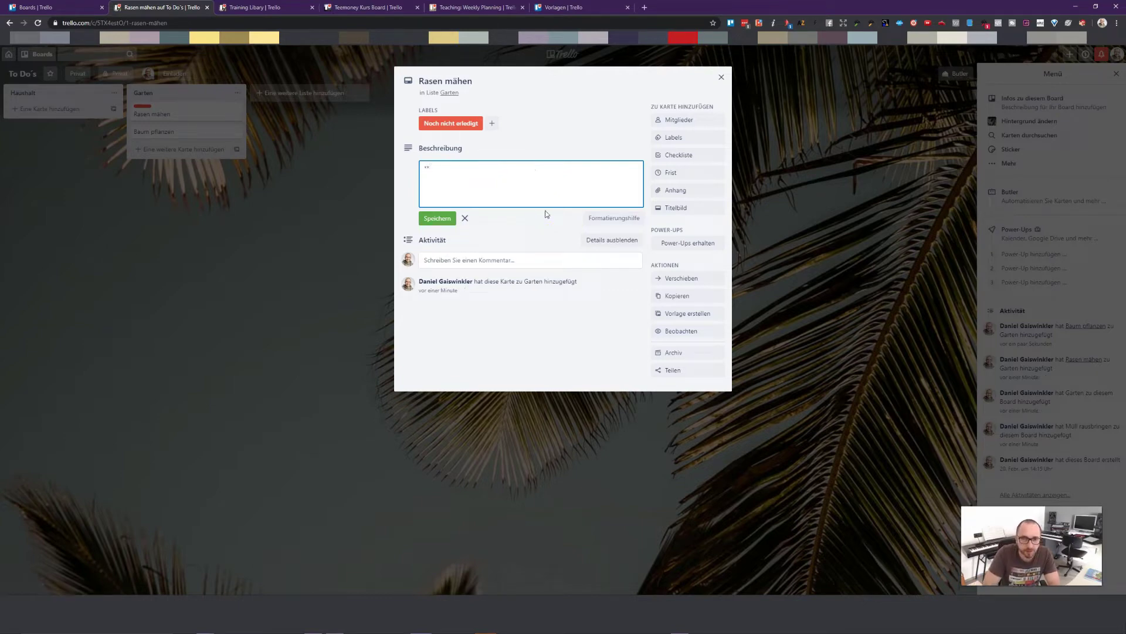
{"action": "type", "text": "das ist mir besonerd"}
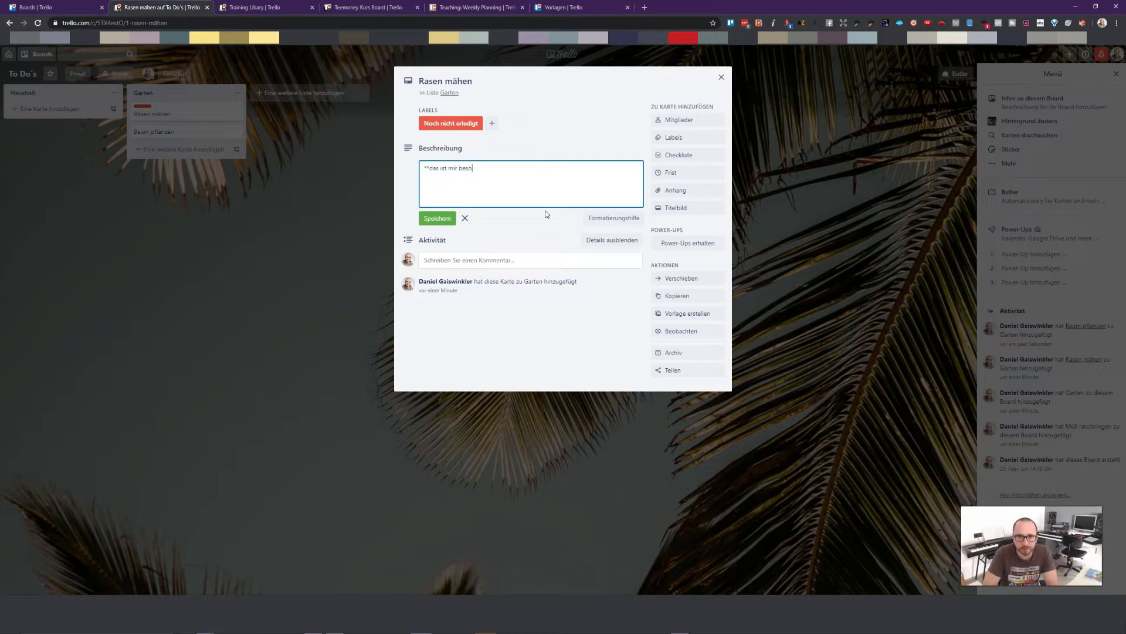
{"action": "key", "text": "BackSpace"}
{"action": "type", "text": "ders wichtig"}
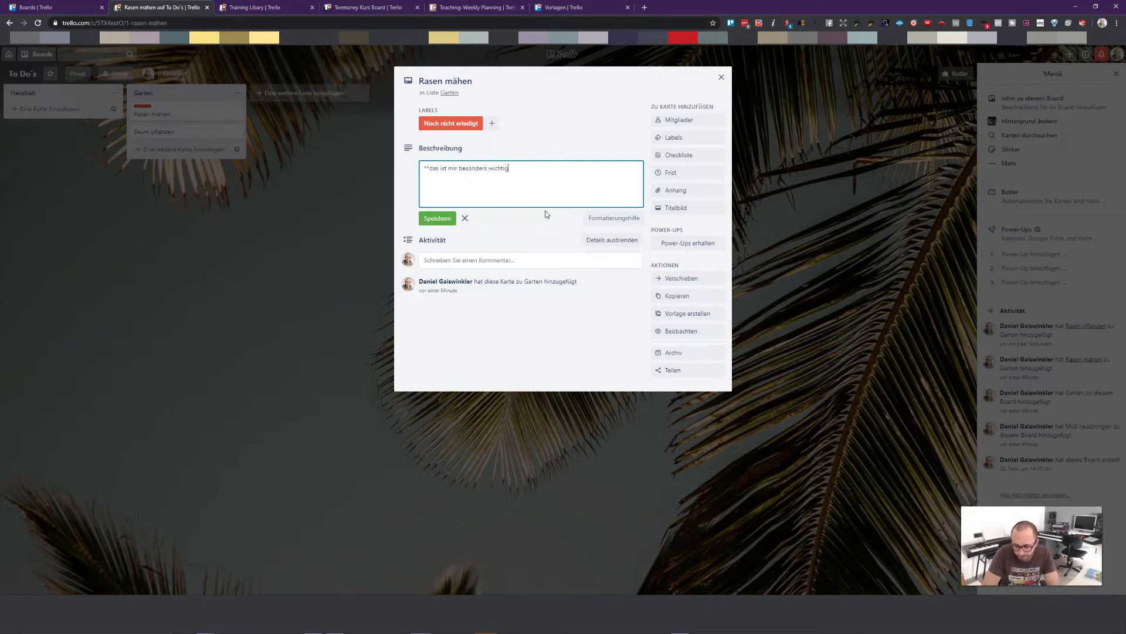
{"action": "type", "text": "**"}
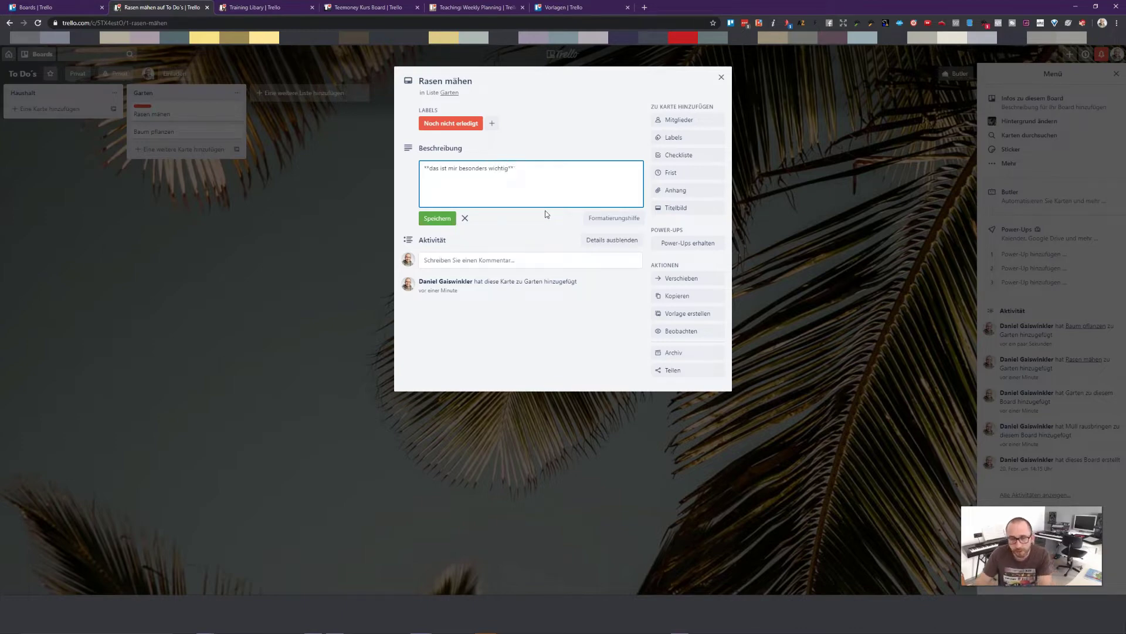
{"action": "left_click", "coordinate": [437, 219]}
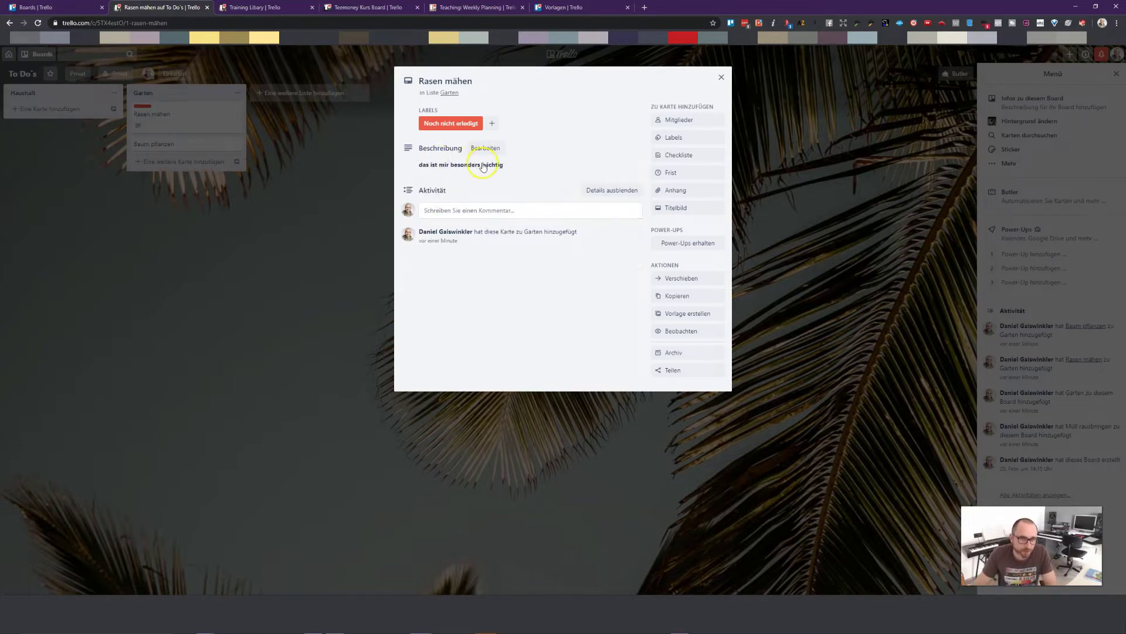
{"action": "left_click", "coordinate": [483, 168]}
{"action": "left_click", "coordinate": [503, 188]}
{"action": "left_click", "coordinate": [530, 174]}
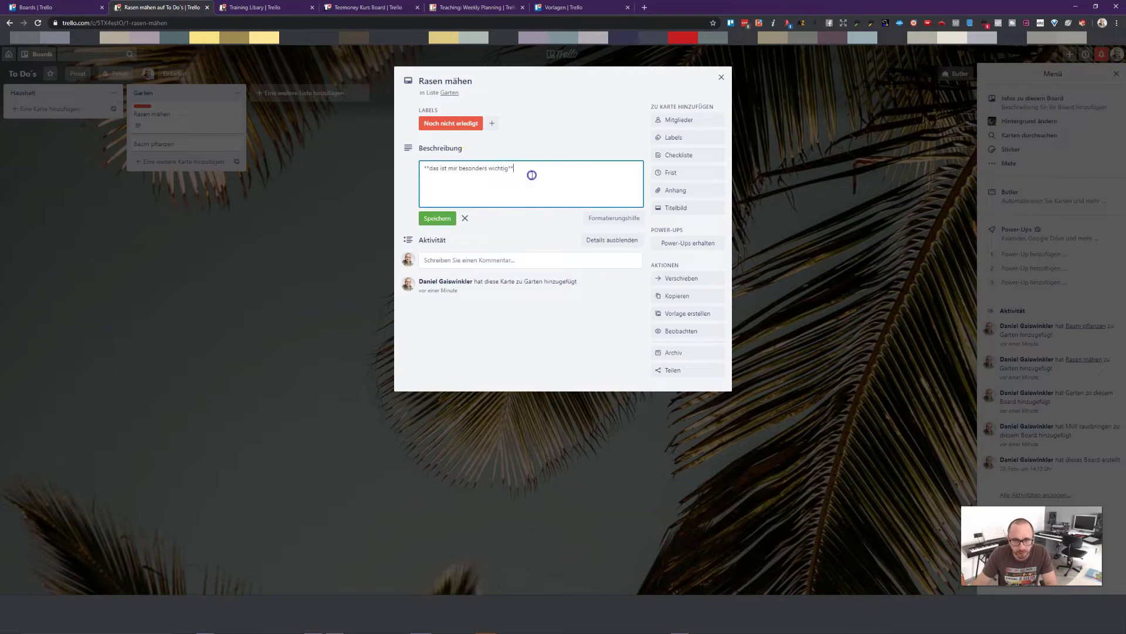
{"action": "key", "text": "Return"}
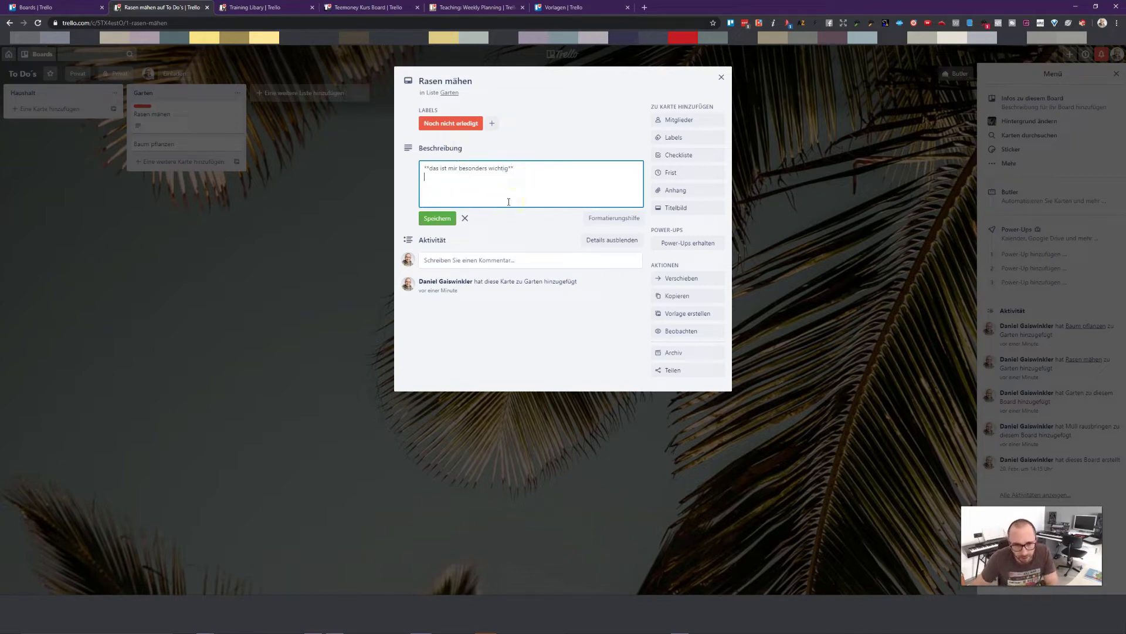
{"action": "left_click", "coordinate": [504, 264]}
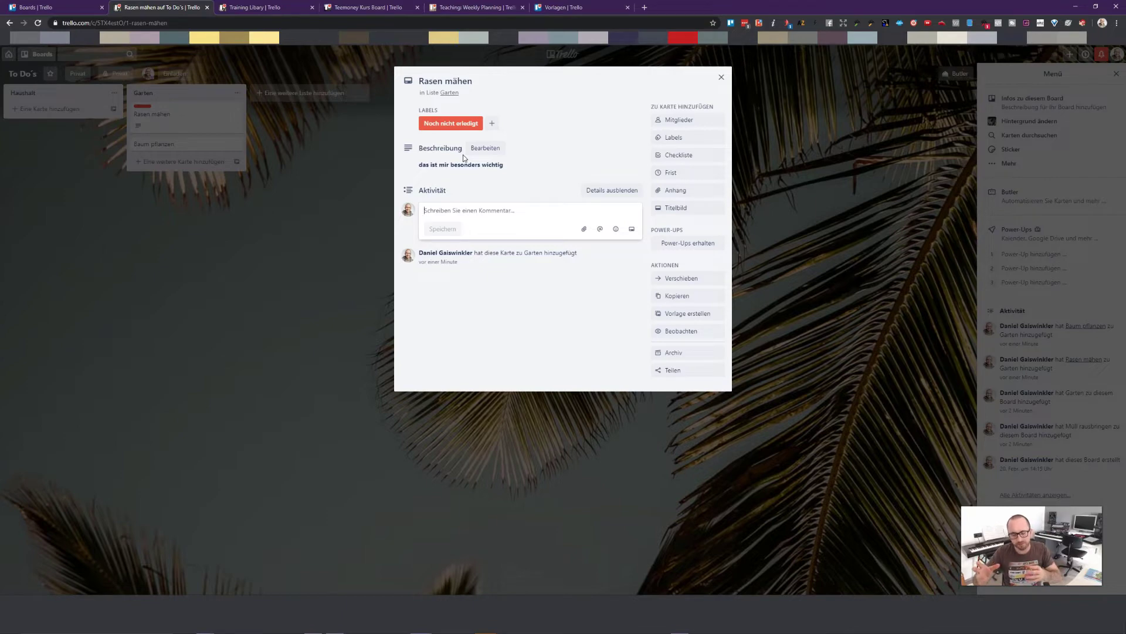
{"action": "left_click", "coordinate": [466, 212]}
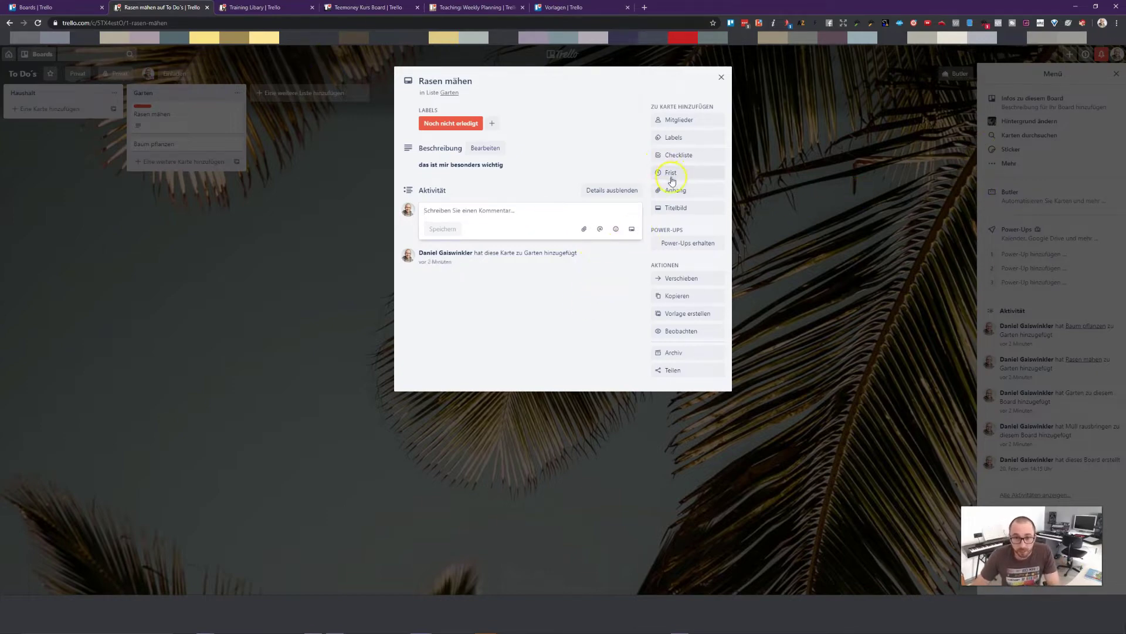
Add a checklist titled "Checkliste" to the card with the item "Rasenmäher Benzin nachfüllen"
{"action": "left_click", "coordinate": [679, 155]}
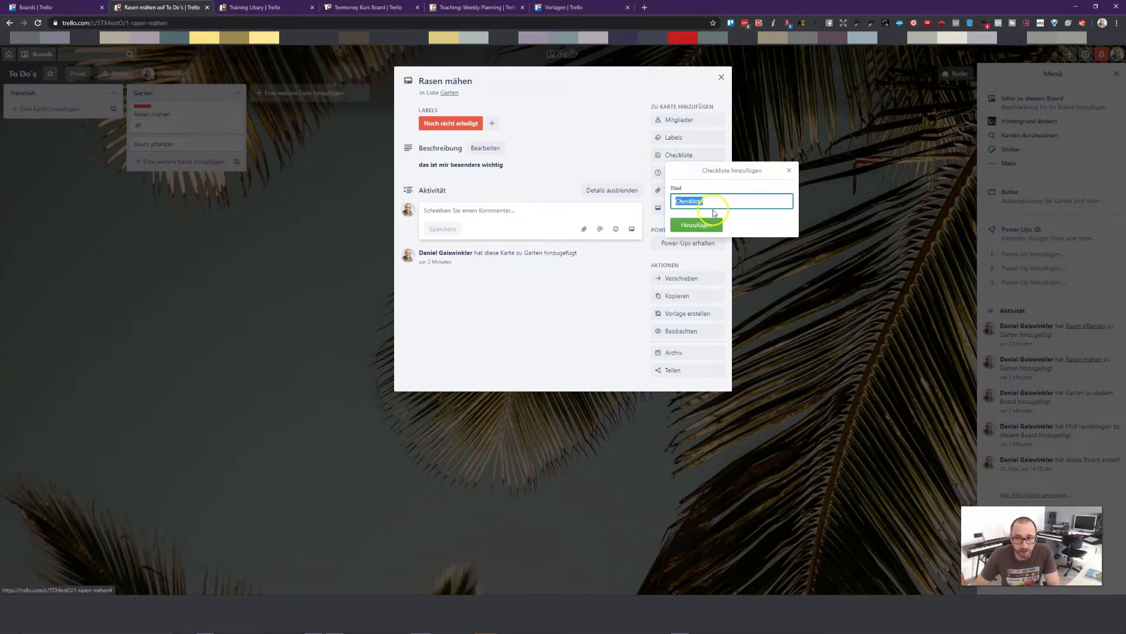
{"action": "left_click", "coordinate": [708, 225]}
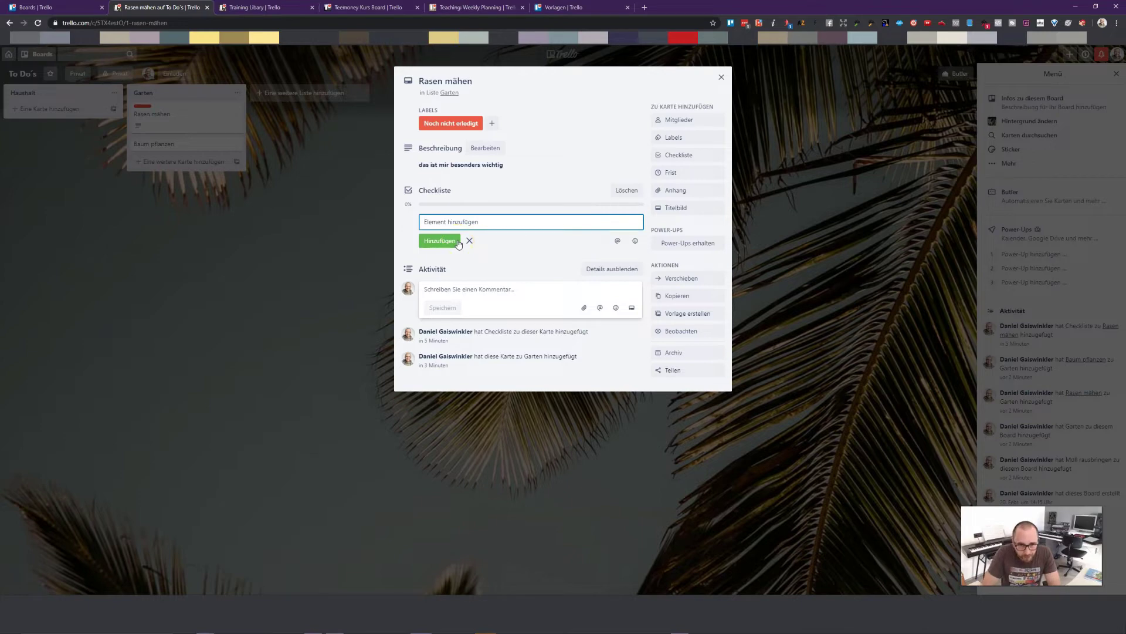
{"action": "type", "text": "Rasenm"}
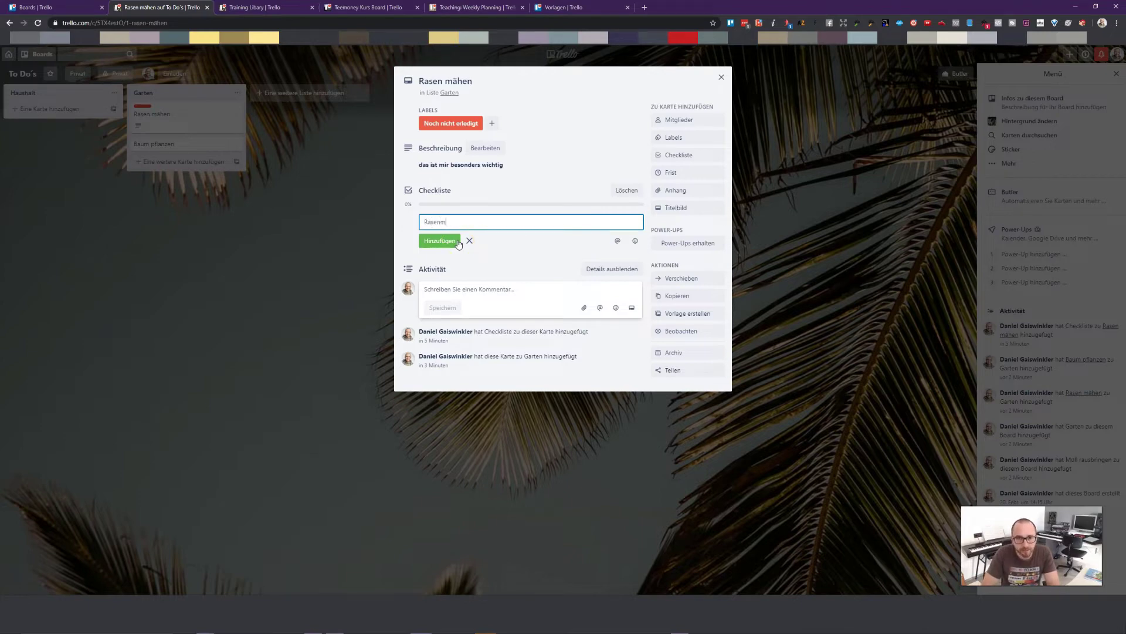
{"action": "type", "text": "äher Bei"}
{"action": "type", "text": "zin nä"}
{"action": "type", "text": "chfüllen"}
{"action": "left_click", "coordinate": [459, 243]}
Add a second checklist item, "Rasenmäher Klinge schärfen lassen"
{"action": "type", "text": "Ra"}
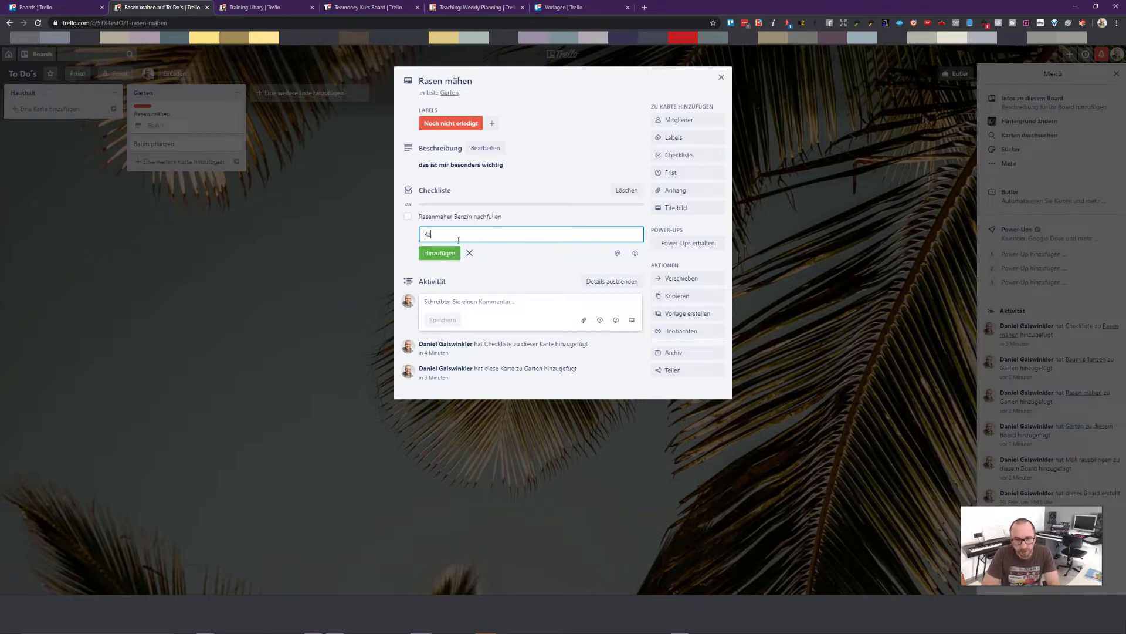
{"action": "type", "text": "senmmäher Klinge schärfen lassen"}
{"action": "key", "text": "Return"}
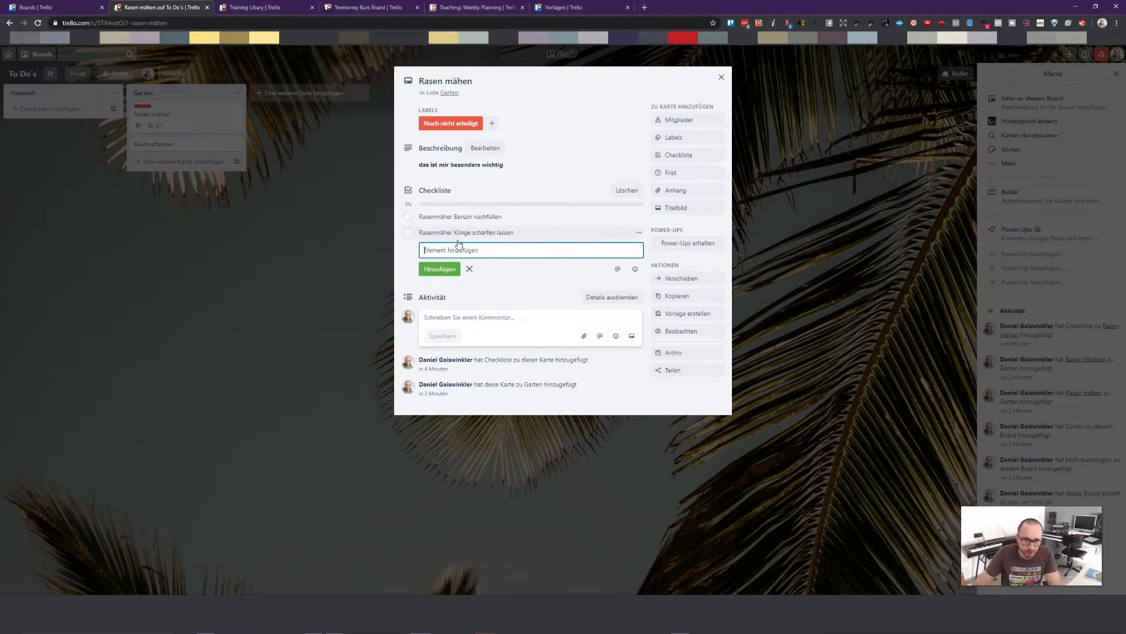
Mark both lawnmower checklist items on the Rasen mähen card as completed, and set them back to incomplete
{"action": "left_click", "coordinate": [408, 217]}
{"action": "left_click", "coordinate": [409, 232]}
{"action": "left_click", "coordinate": [409, 216]}
{"action": "left_click", "coordinate": [408, 232]}
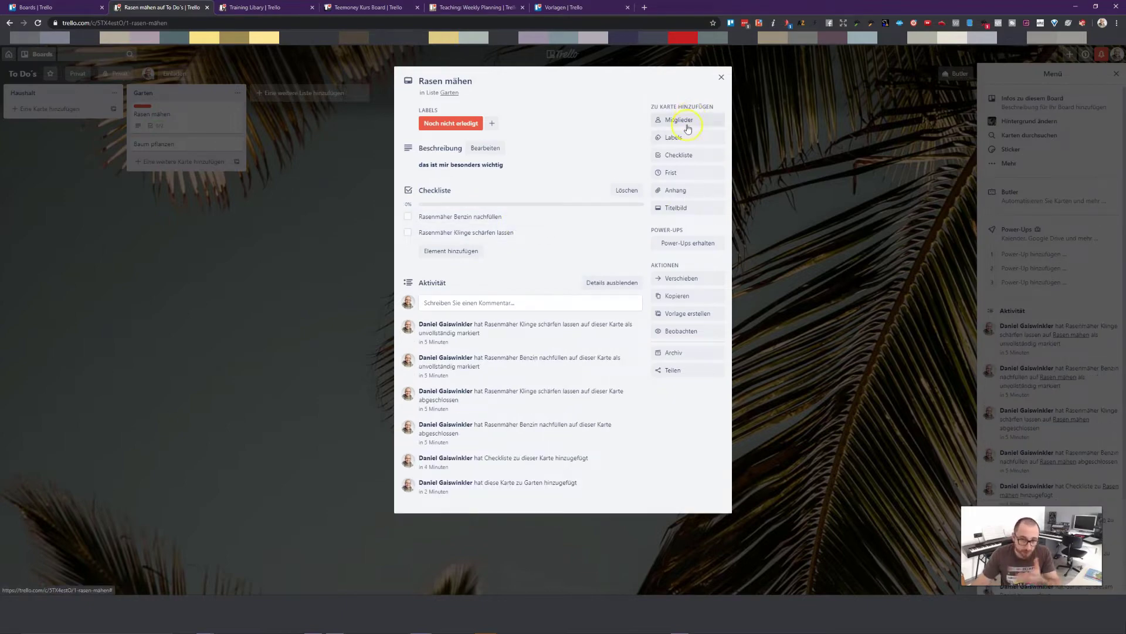
Browse the recommended, essential and other Power-Ups offered for the board, and return to the Rasen mähen card
{"action": "left_click", "coordinate": [689, 246]}
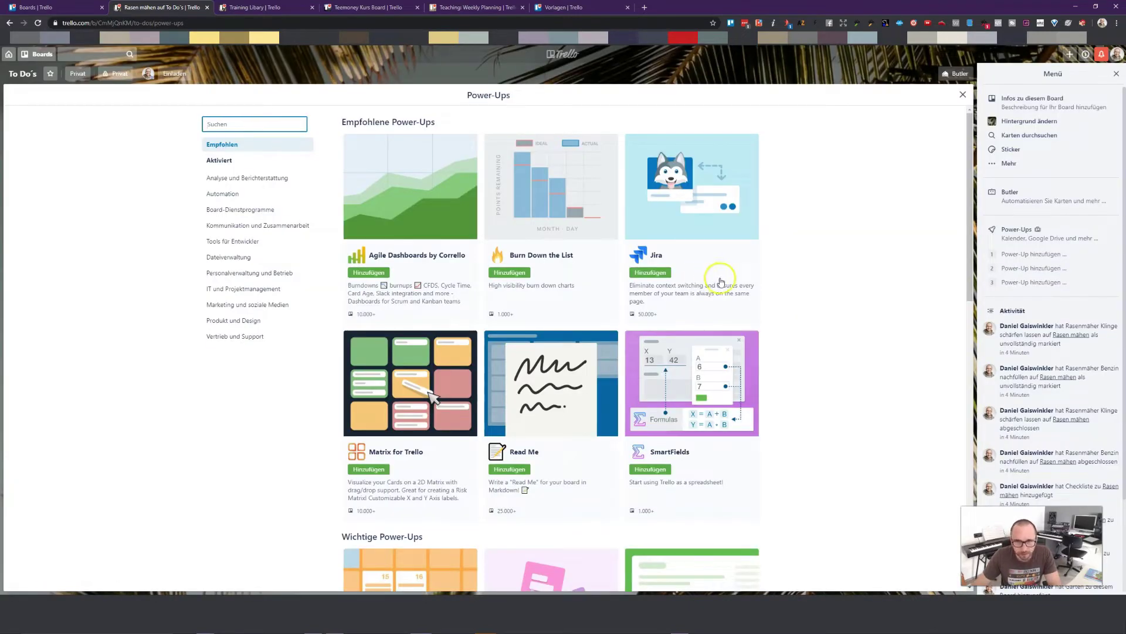
{"action": "scroll", "coordinate": [710, 252], "scroll_direction": "down", "scroll_amount": 3}
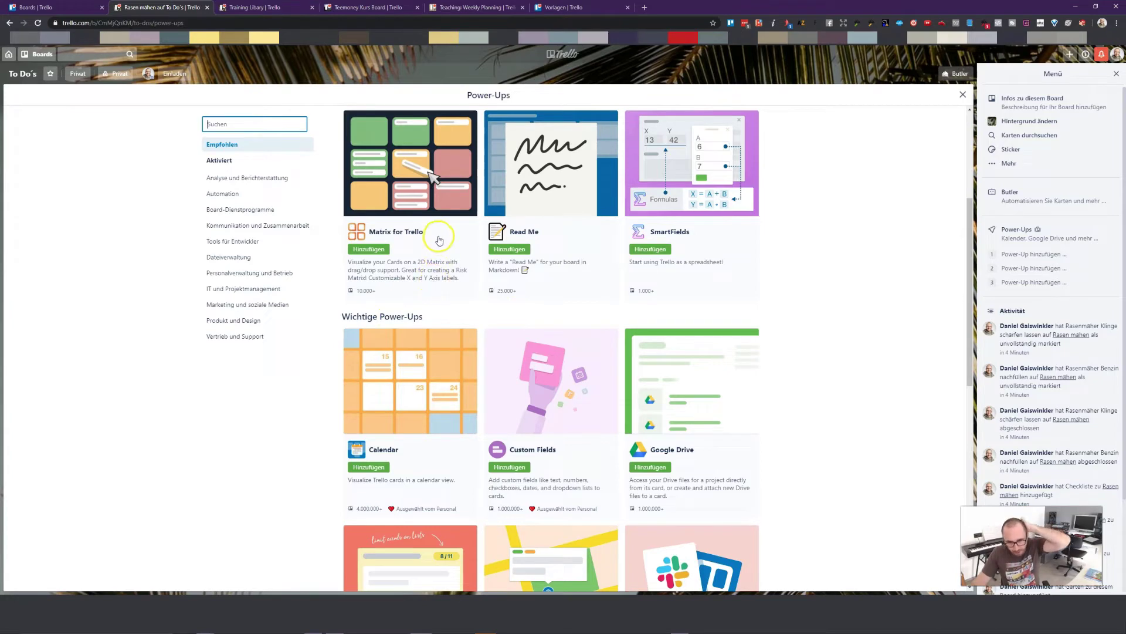
{"action": "scroll", "coordinate": [437, 243], "scroll_direction": "down", "scroll_amount": 5}
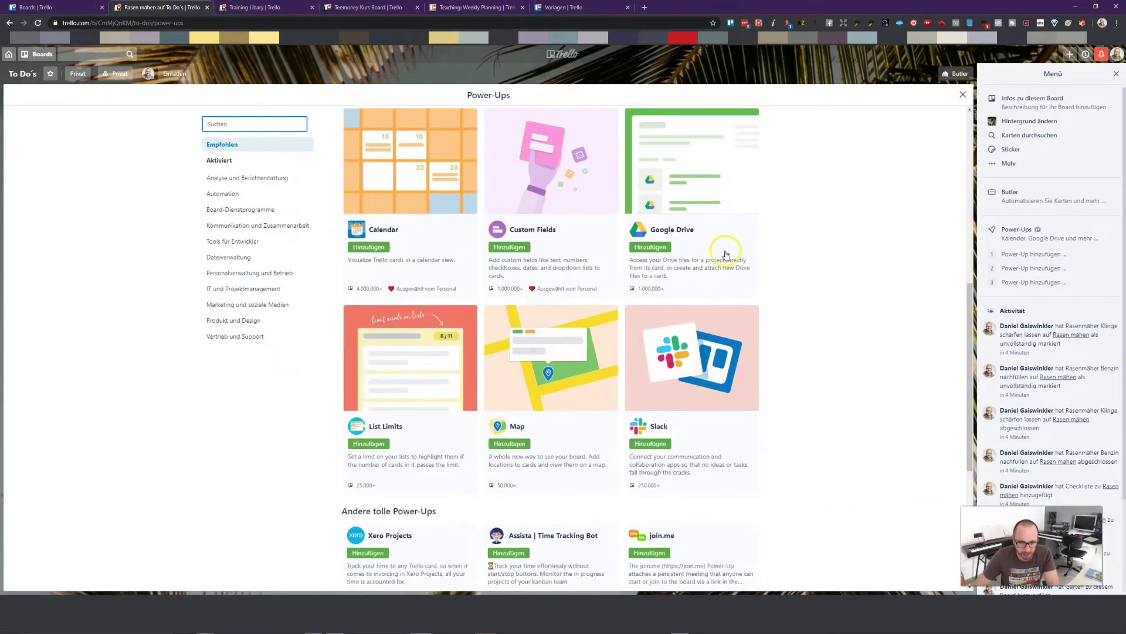
{"action": "scroll", "coordinate": [679, 388], "scroll_direction": "down", "scroll_amount": 2}
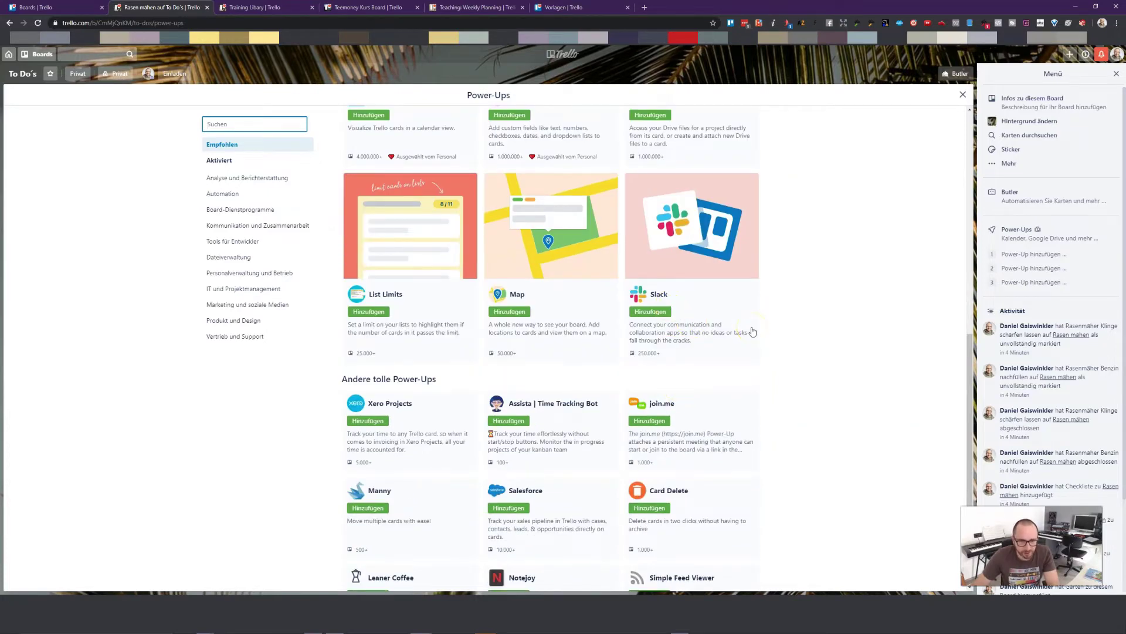
{"action": "scroll", "coordinate": [699, 254], "scroll_direction": "down", "scroll_amount": 3}
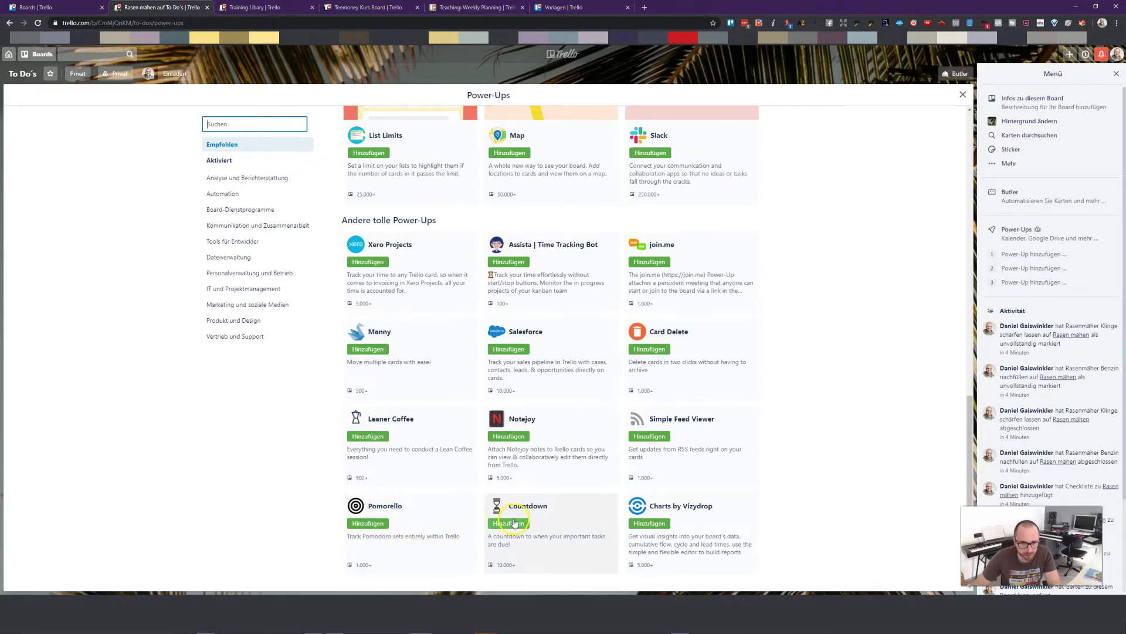
{"action": "scroll", "coordinate": [403, 447], "scroll_direction": "up", "scroll_amount": 10}
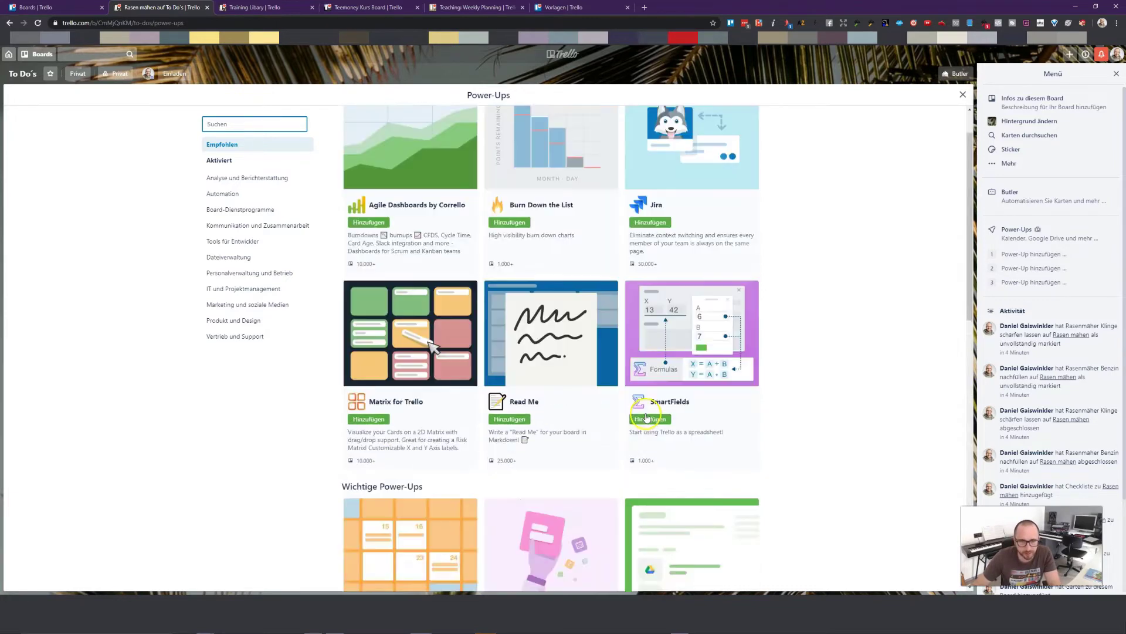
{"action": "left_click", "coordinate": [963, 94]}
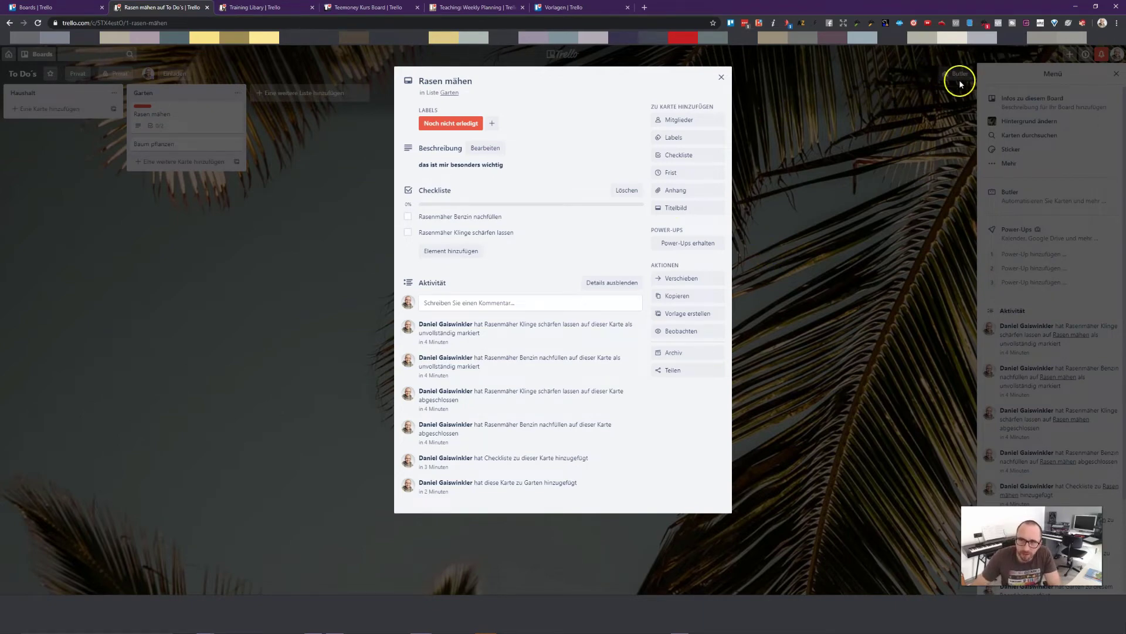
Close the Rasen mähen card and look at the board's Butler automation page
{"action": "left_click", "coordinate": [721, 76]}
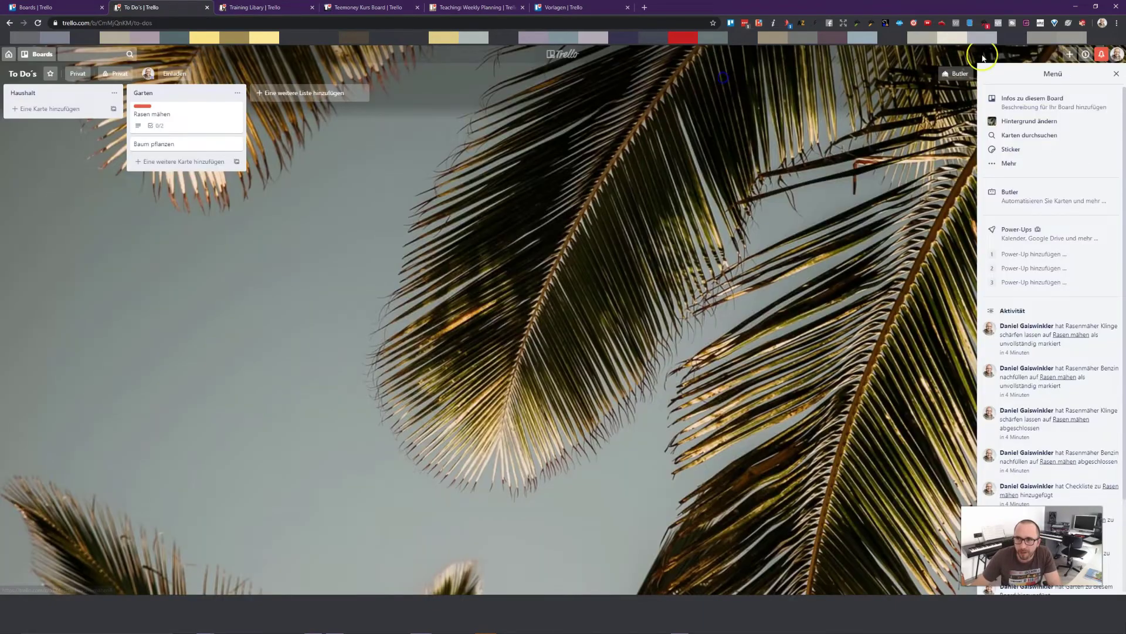
{"action": "left_click", "coordinate": [954, 74]}
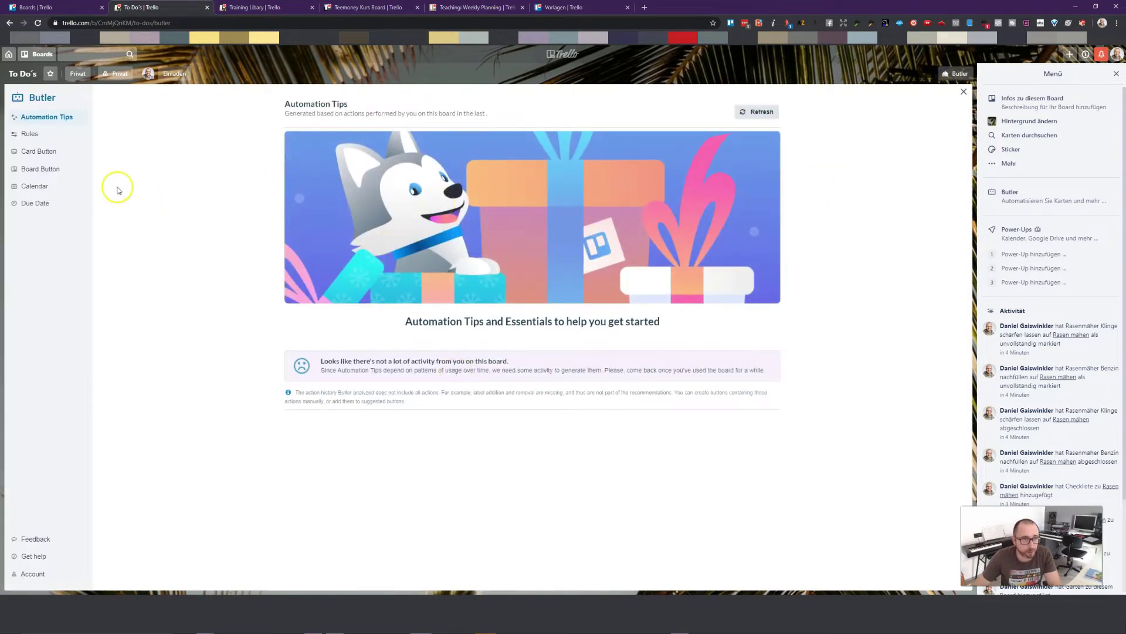
{"action": "left_click", "coordinate": [965, 94]}
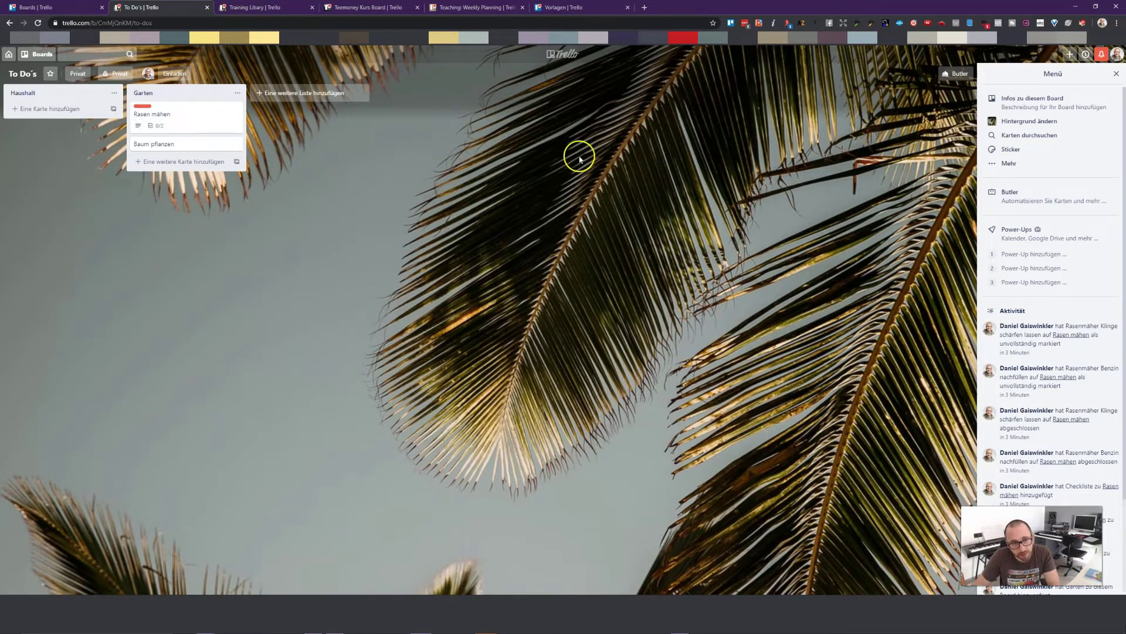
Create a new card template titled "Designvorlage" in the Garten list and close it
{"action": "left_click", "coordinate": [236, 162]}
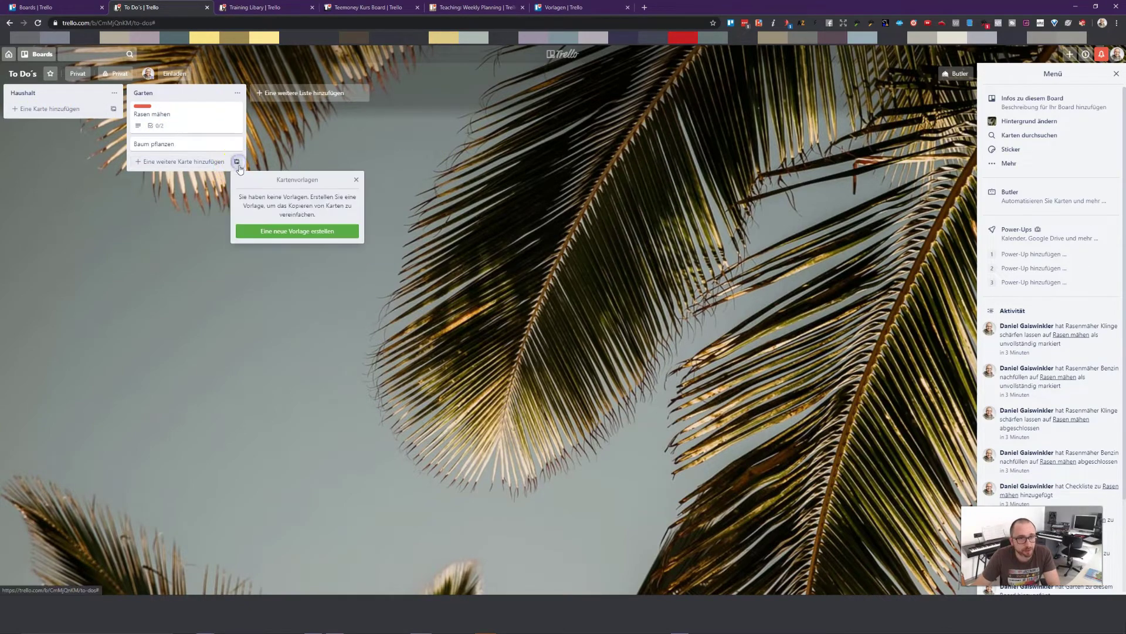
{"action": "left_click", "coordinate": [303, 234]}
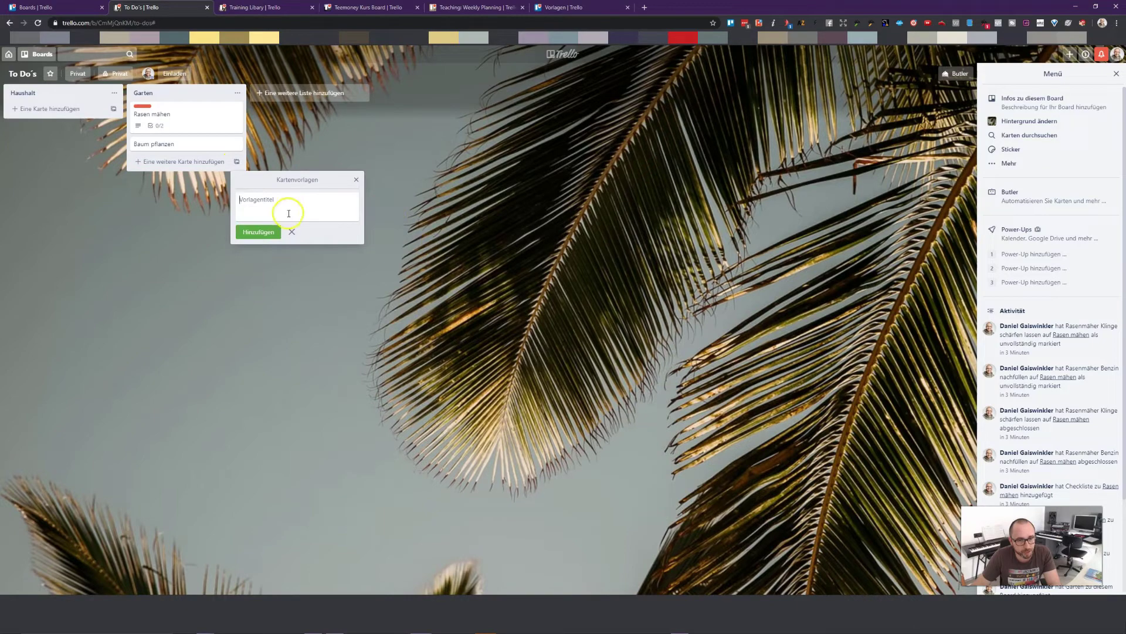
{"action": "type", "text": "Design"}
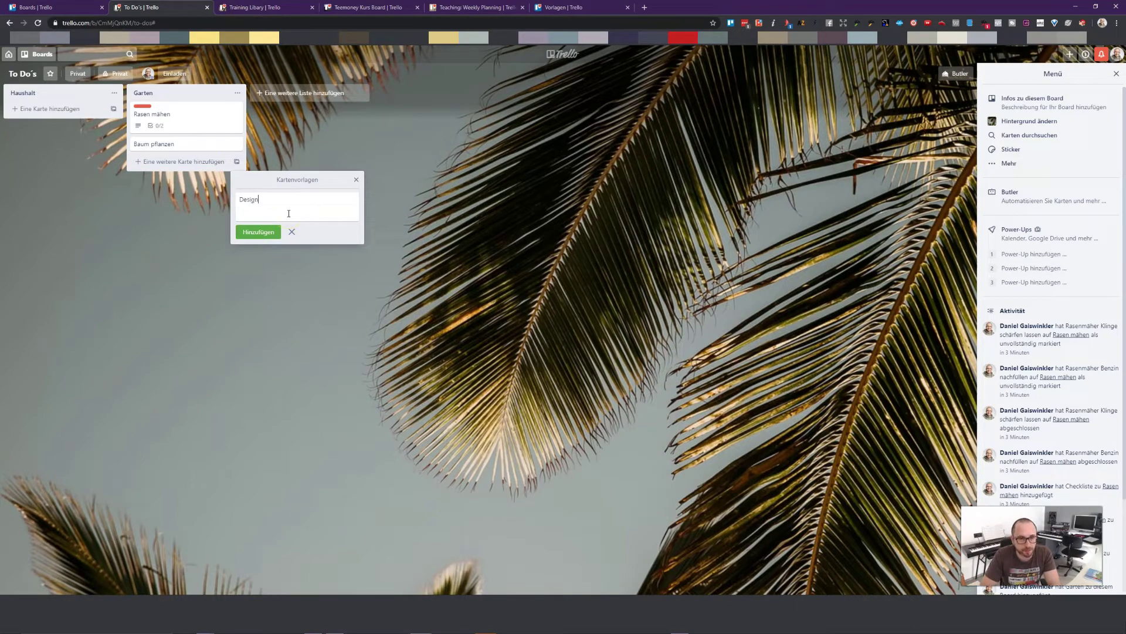
{"action": "type", "text": "vorlage"}
{"action": "key", "text": "Return"}
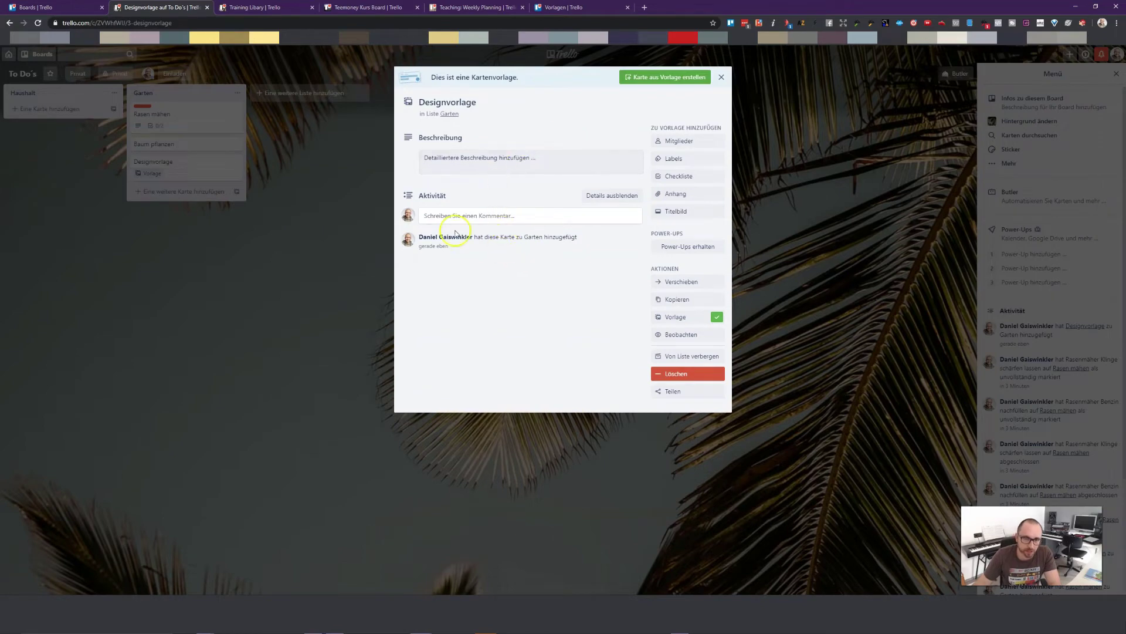
{"action": "left_click", "coordinate": [722, 76]}
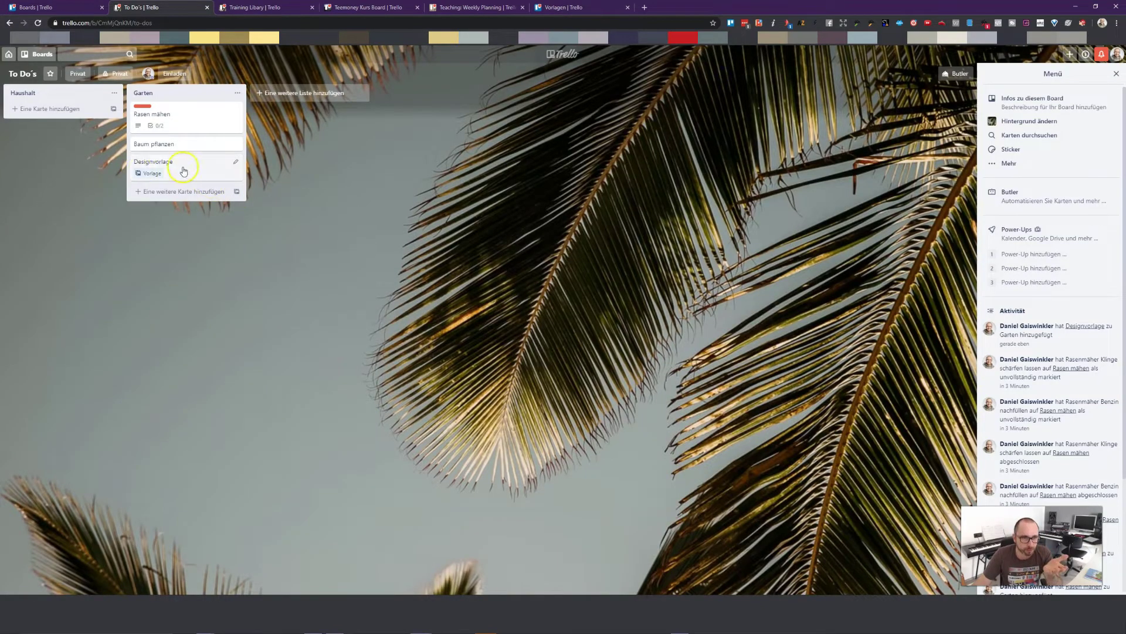
Create a card from the Designvorlage template in the Garten list, keeping its title, and view the new card
{"action": "left_click", "coordinate": [234, 192]}
{"action": "left_click", "coordinate": [257, 237]}
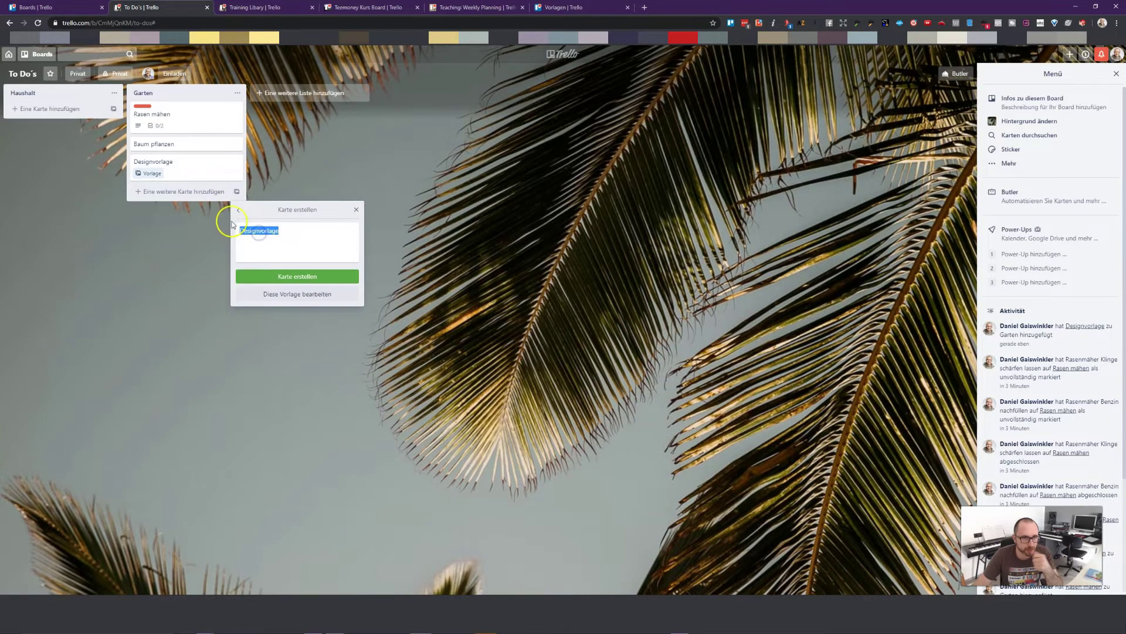
{"action": "left_click", "coordinate": [283, 276]}
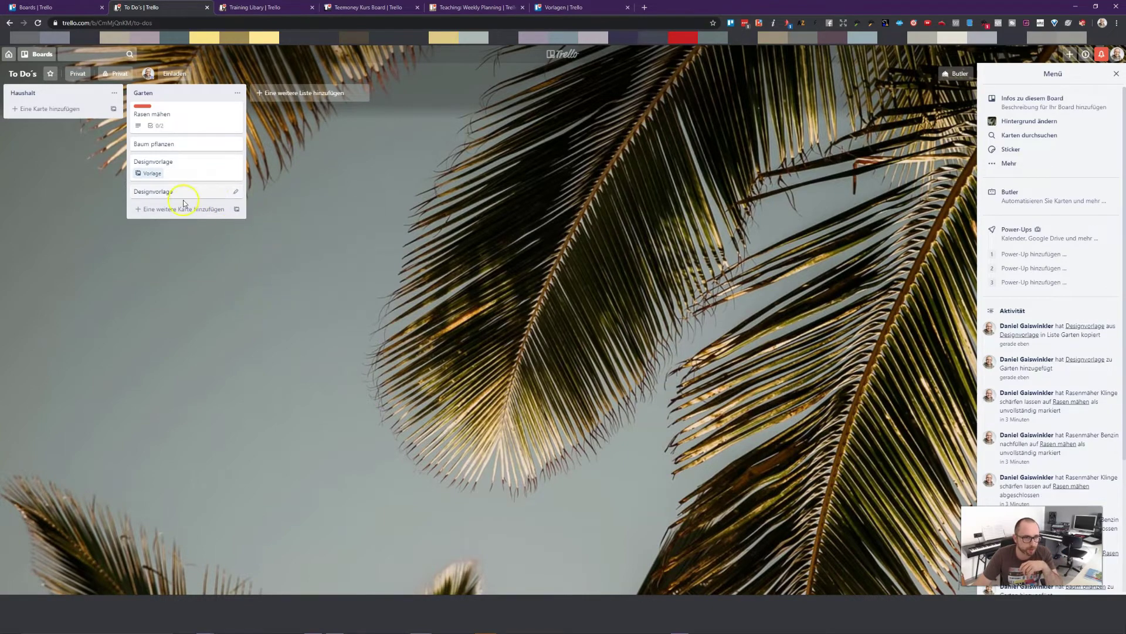
{"action": "left_click", "coordinate": [204, 191]}
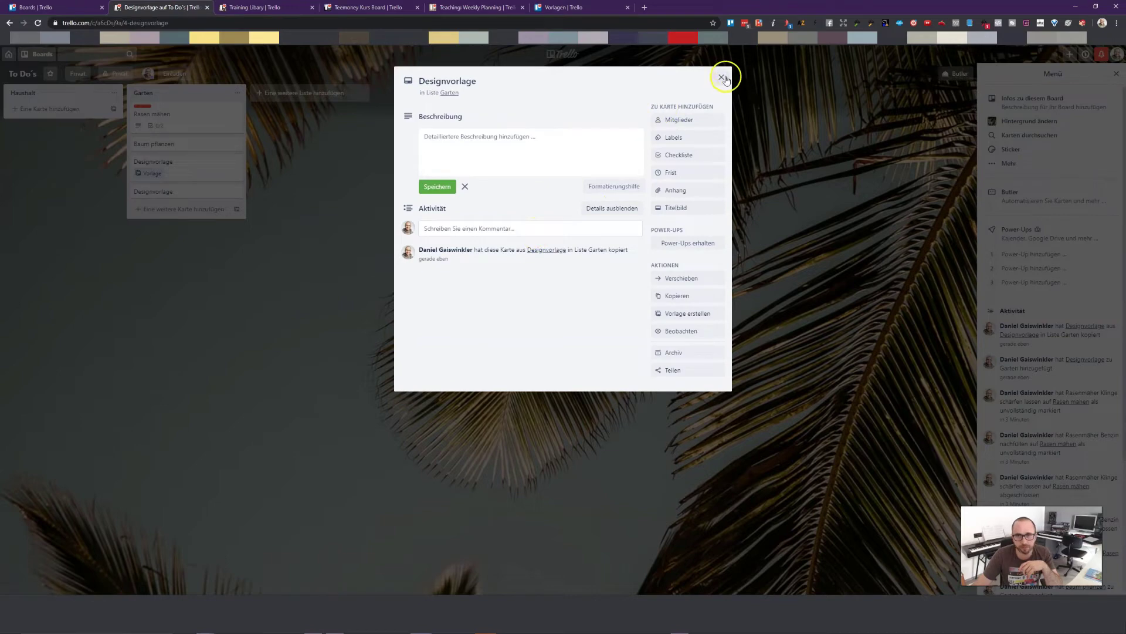
{"action": "left_click", "coordinate": [721, 77]}
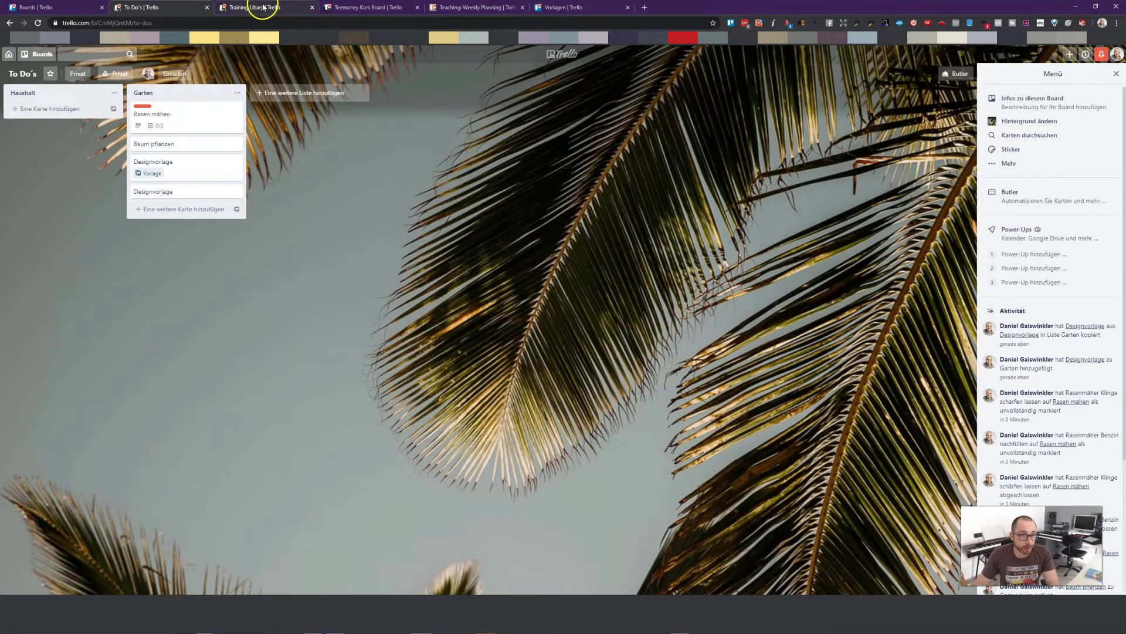
Switch to the already open Training Libary board
{"action": "left_click", "coordinate": [261, 9]}
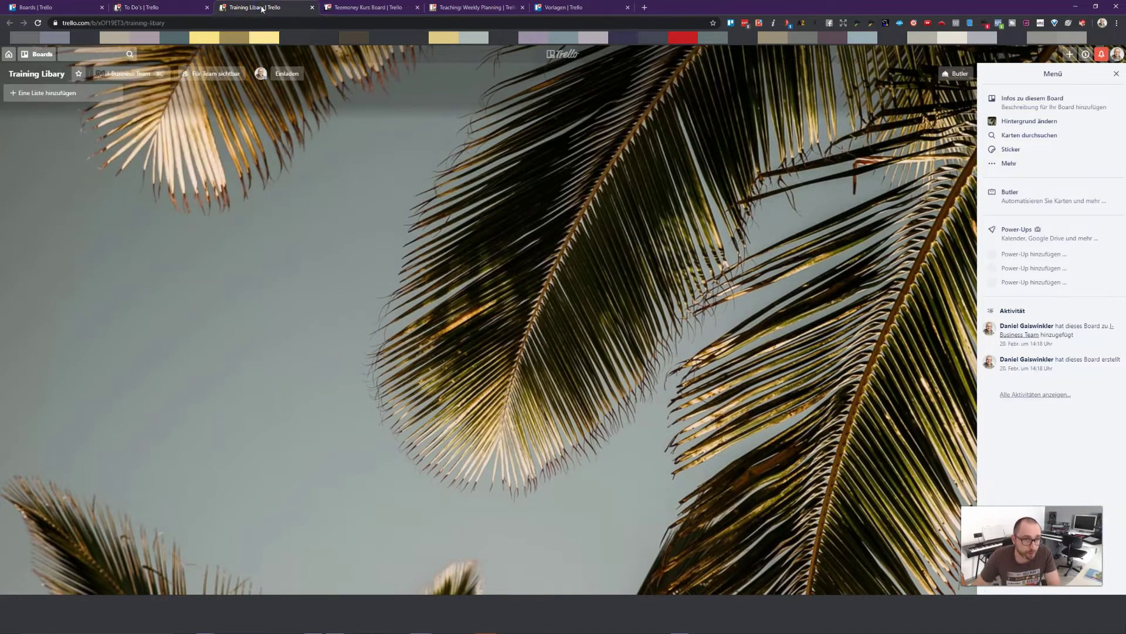